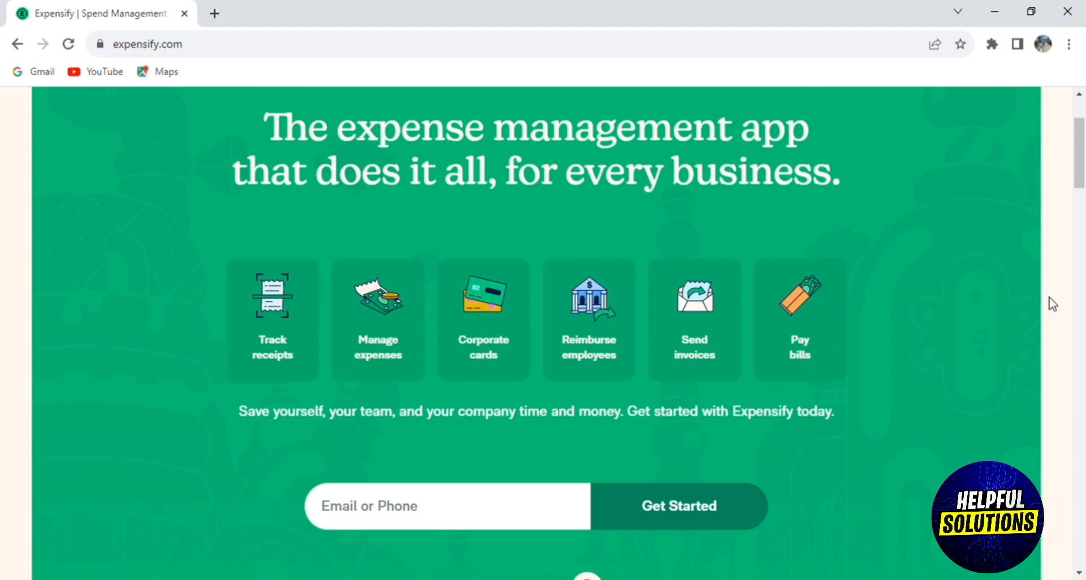
Examine the Expensify homepage's feature list, customer reviews and sign-up options.
scroll(1052, 304, "down", 6)
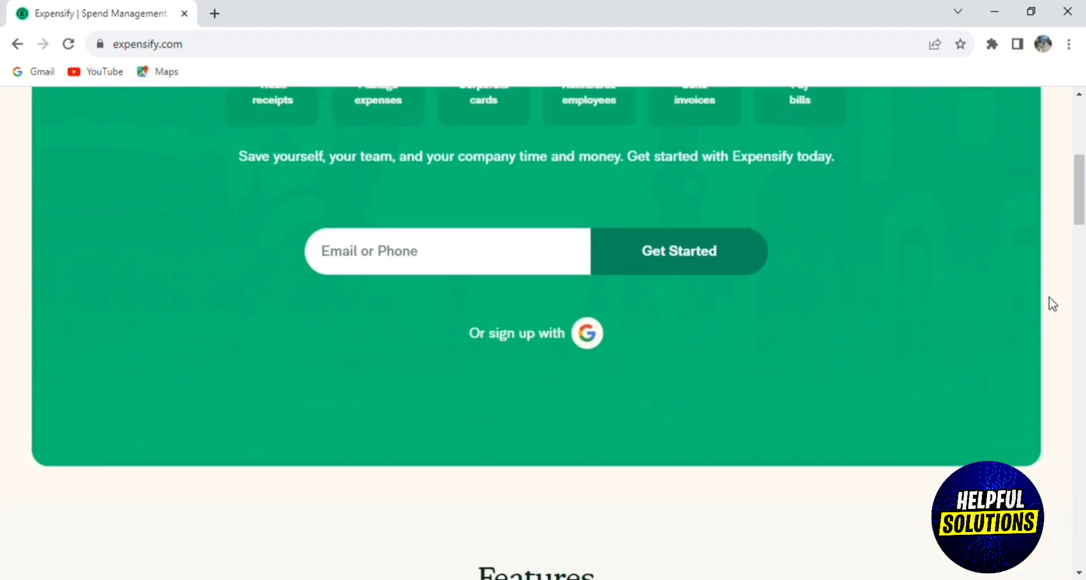
scroll(1052, 304, "down", 5)
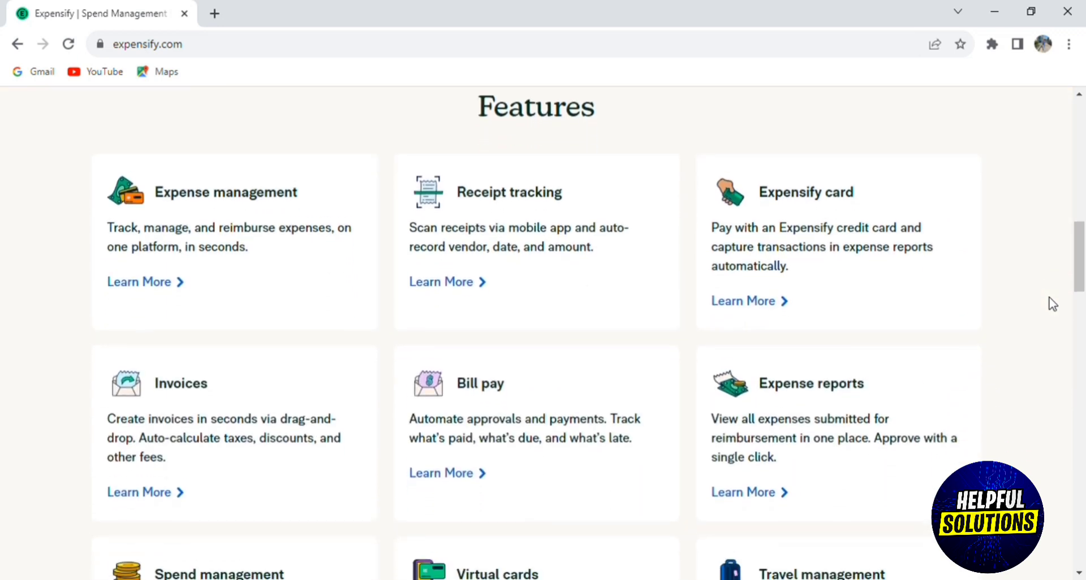
scroll(1052, 304, "down", 2)
scroll(1052, 304, "up", 1)
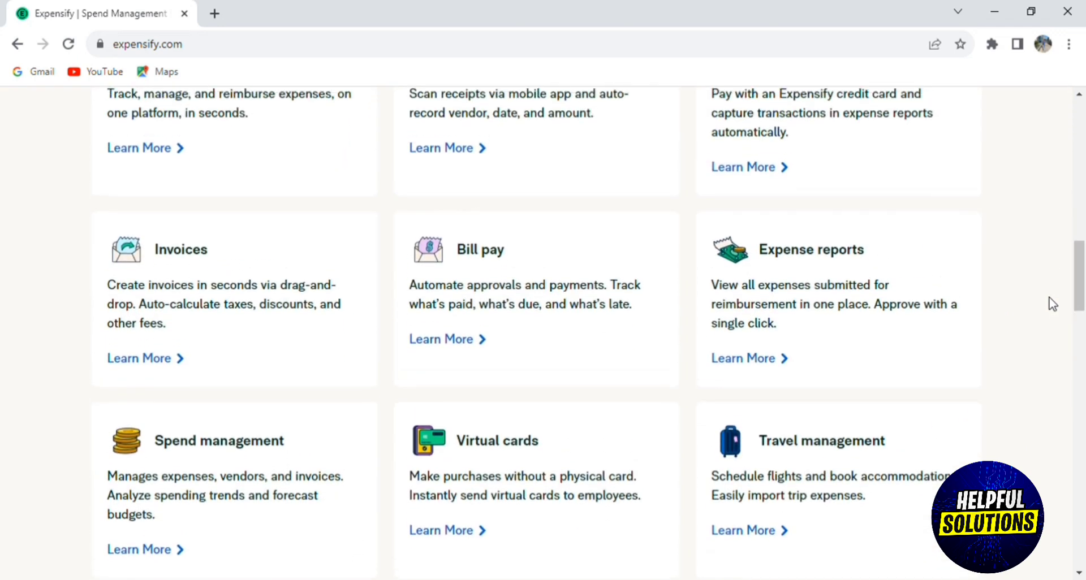
scroll(1052, 304, "down", 1)
scroll(1052, 304, "down", 10)
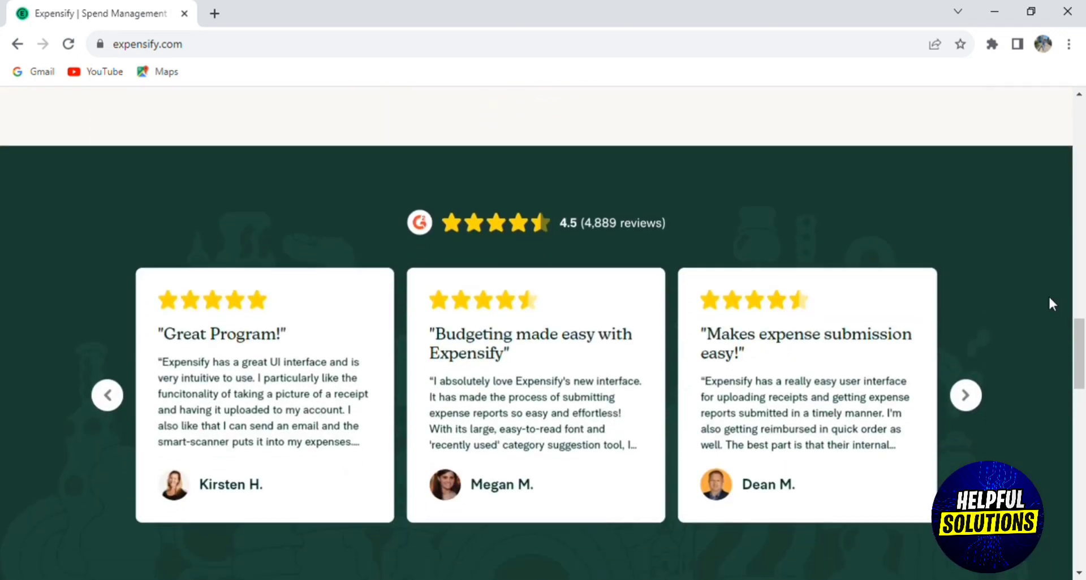
scroll(1050, 299, "up", 10)
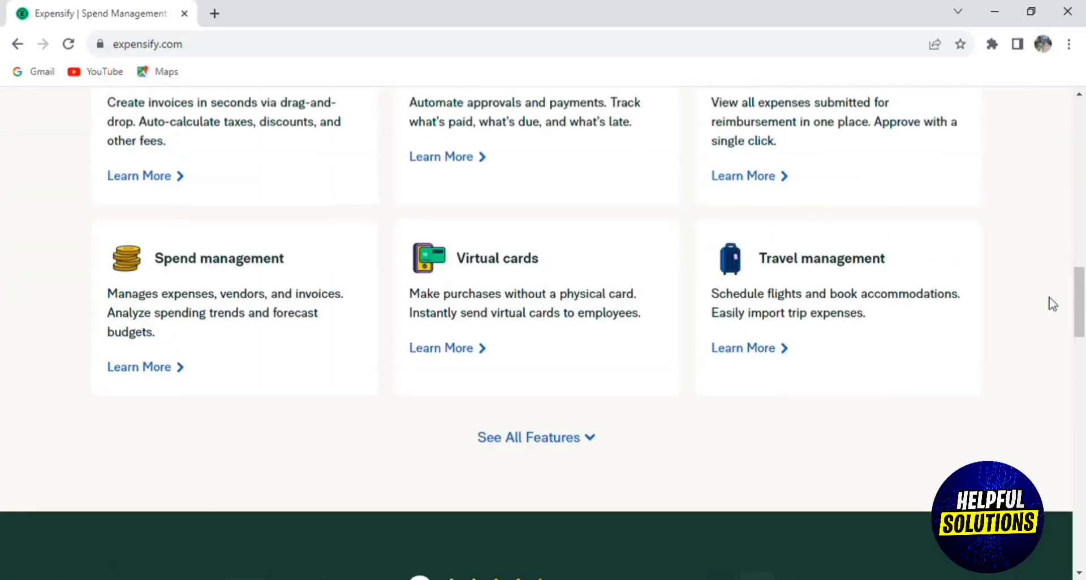
scroll(1052, 305, "up", 8)
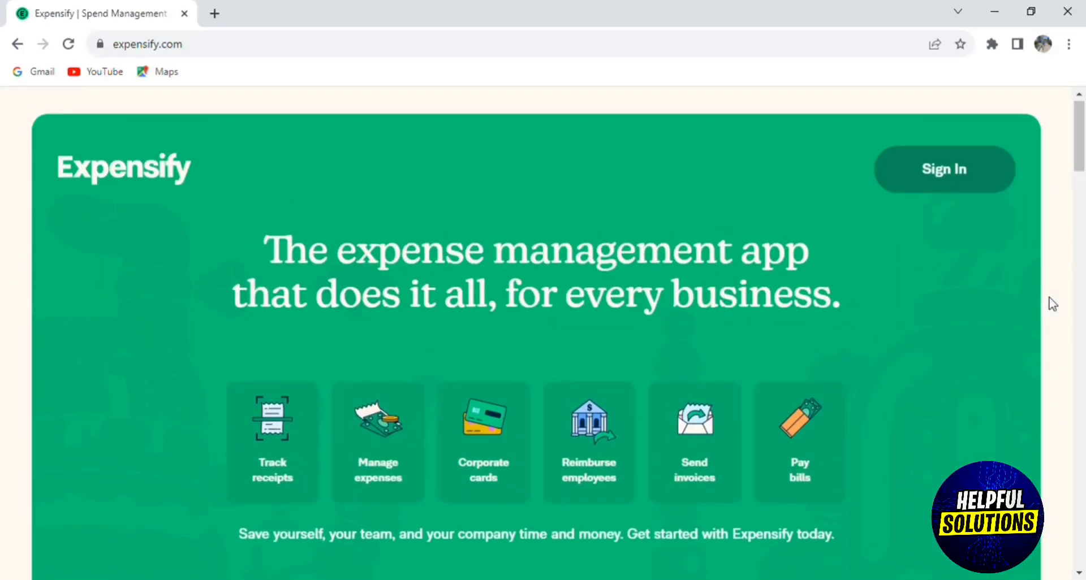
scroll(1052, 305, "down", 3)
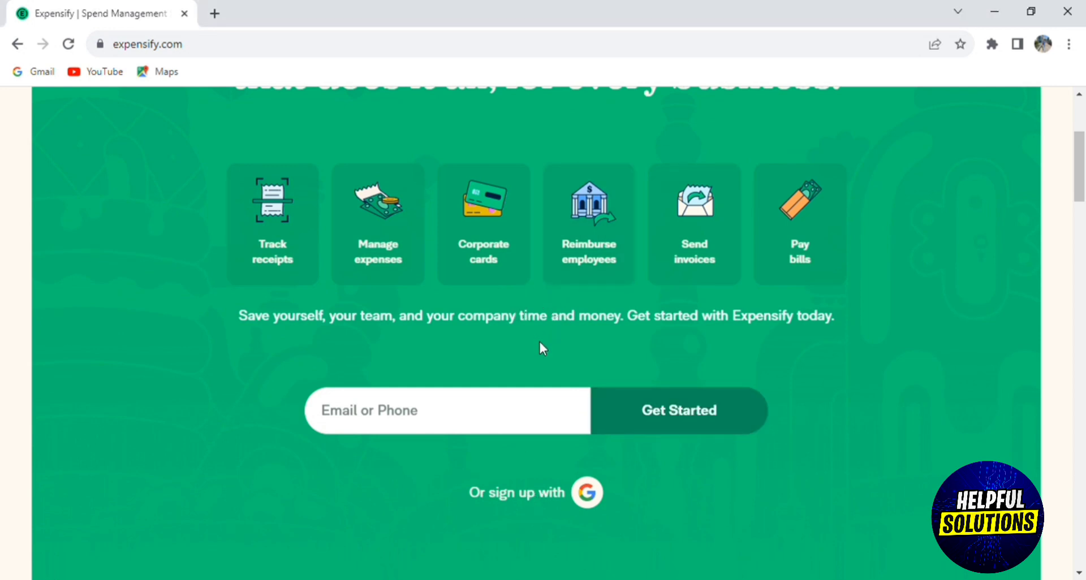
left_click(604, 424)
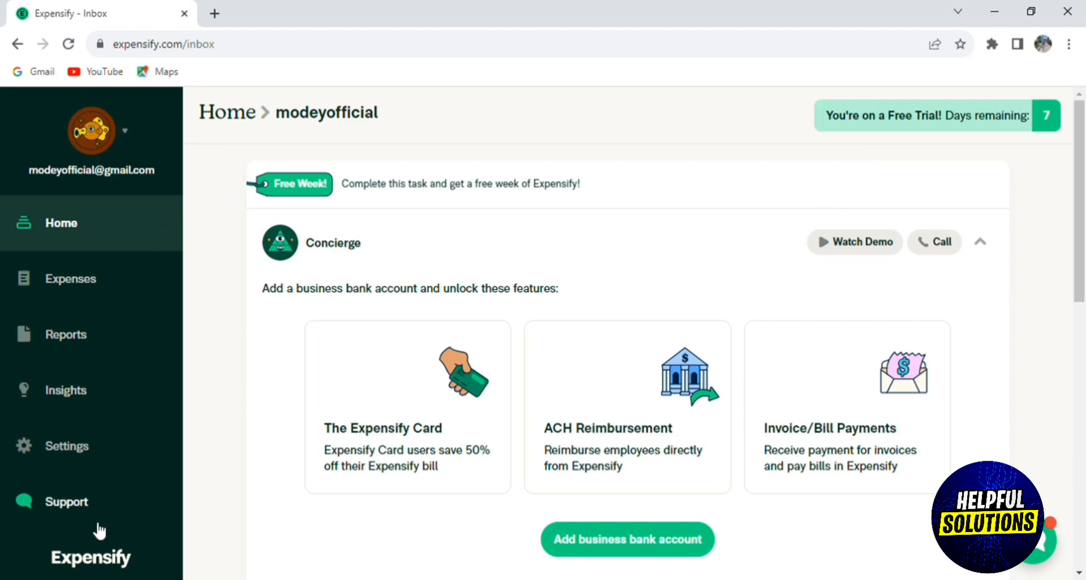
Look through the account's Expenses, Reports and Insights pages and the Concierge tasks on the Home page.
left_click(74, 274)
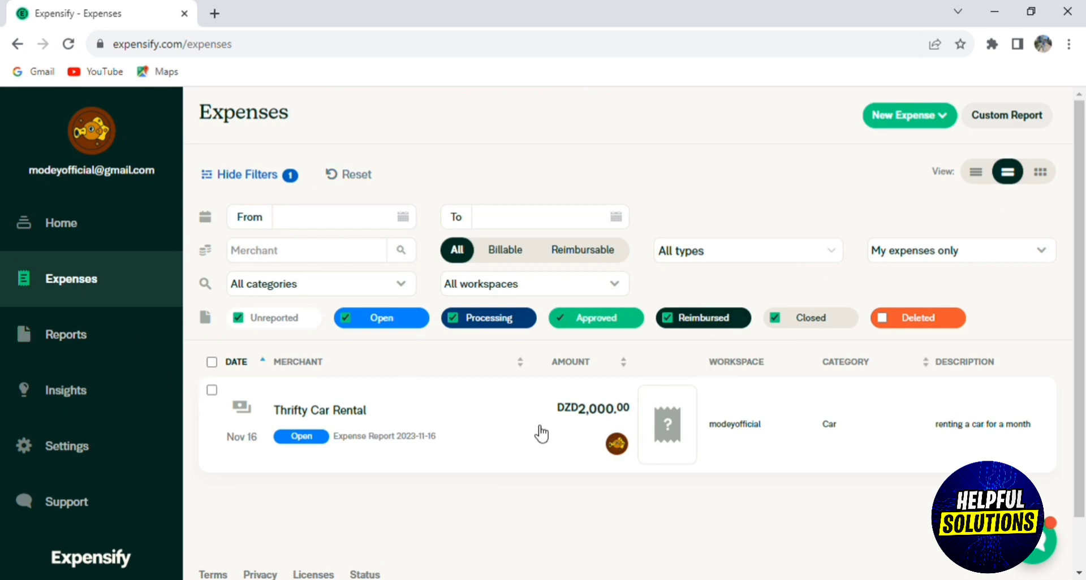
left_click(108, 354)
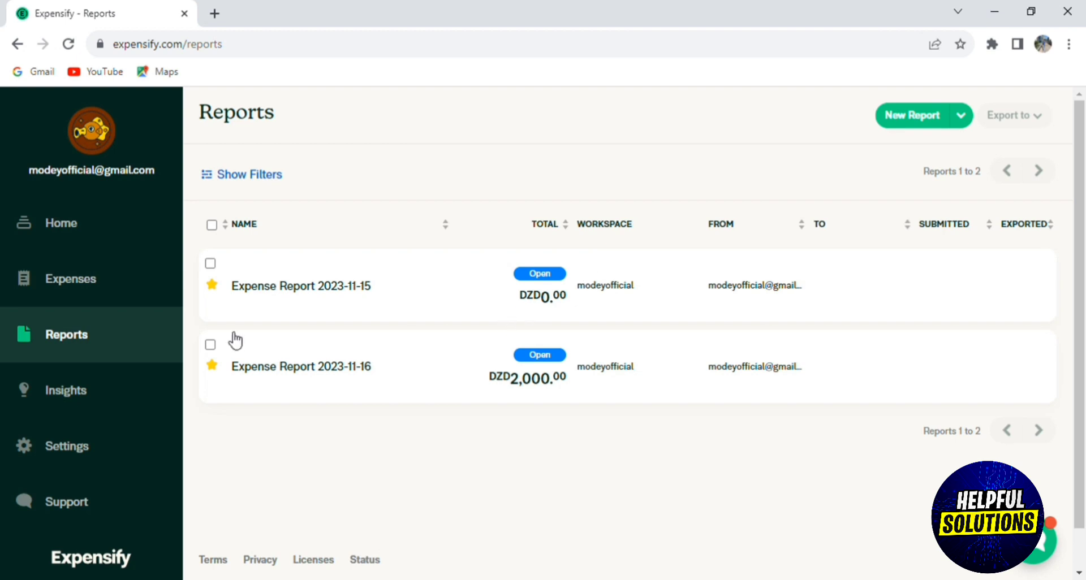
left_click(56, 407)
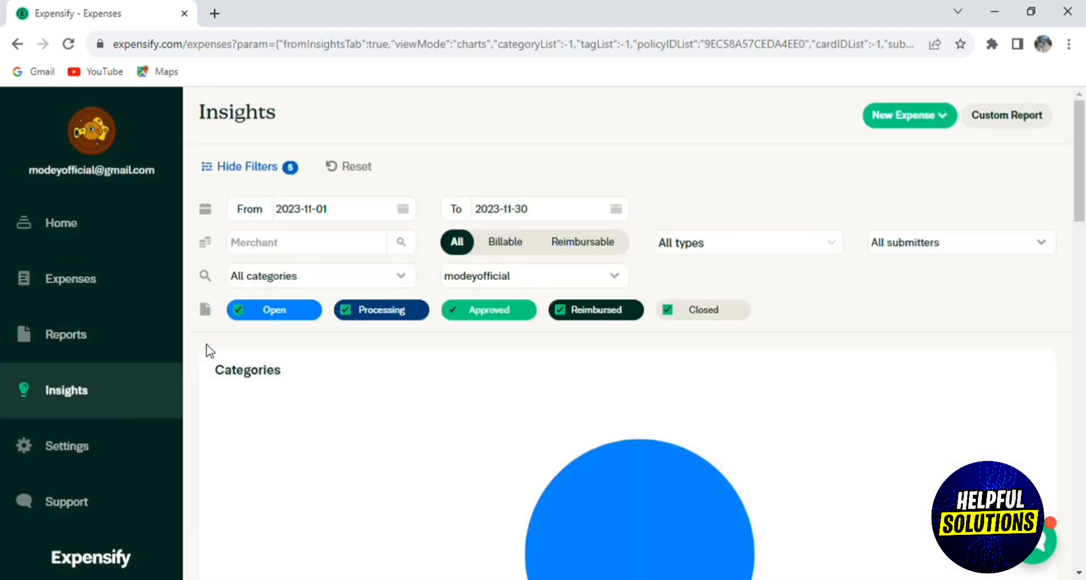
left_click(118, 232)
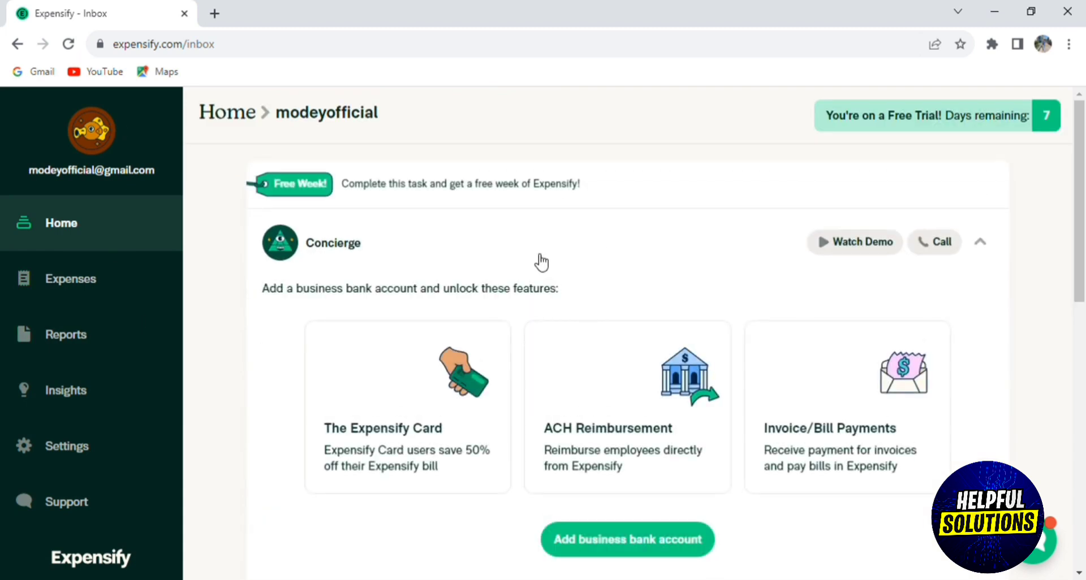
scroll(1081, 288, "down", 4)
left_click_drag(1082, 308, 1083, 422)
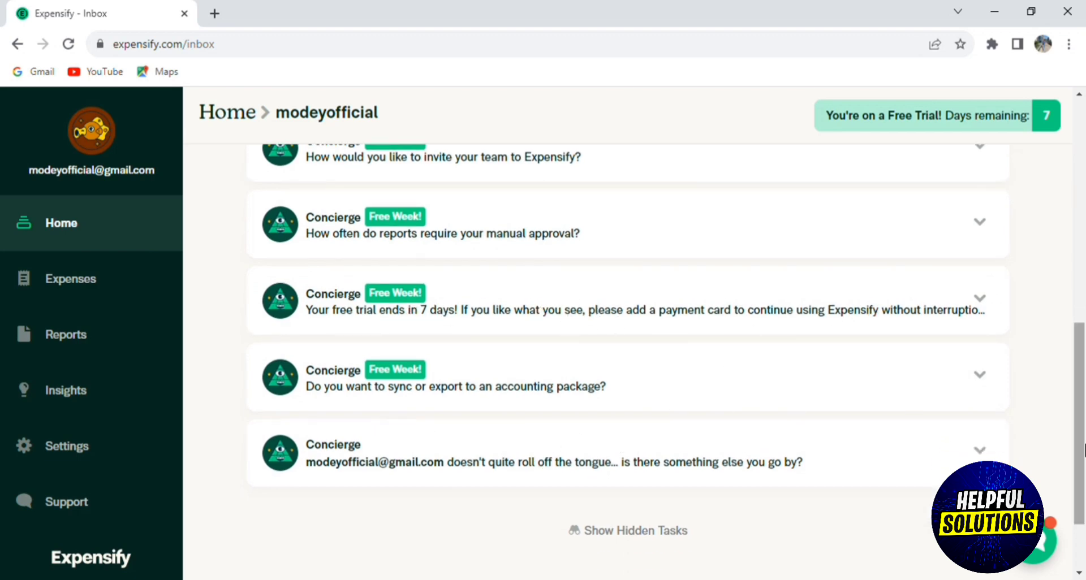
scroll(1069, 332, "up", 7)
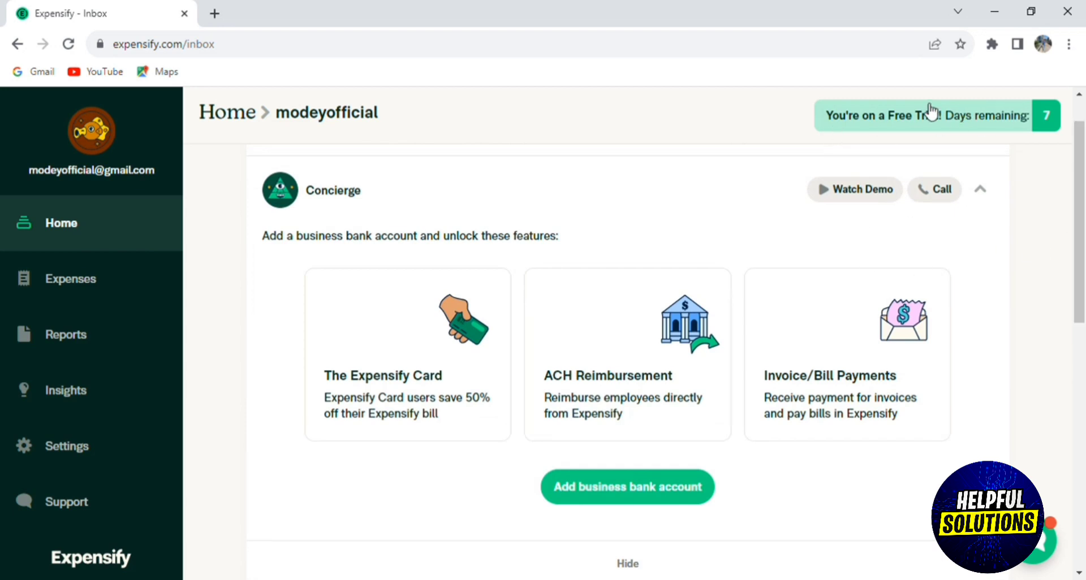
scroll(1083, 213, "up", 1)
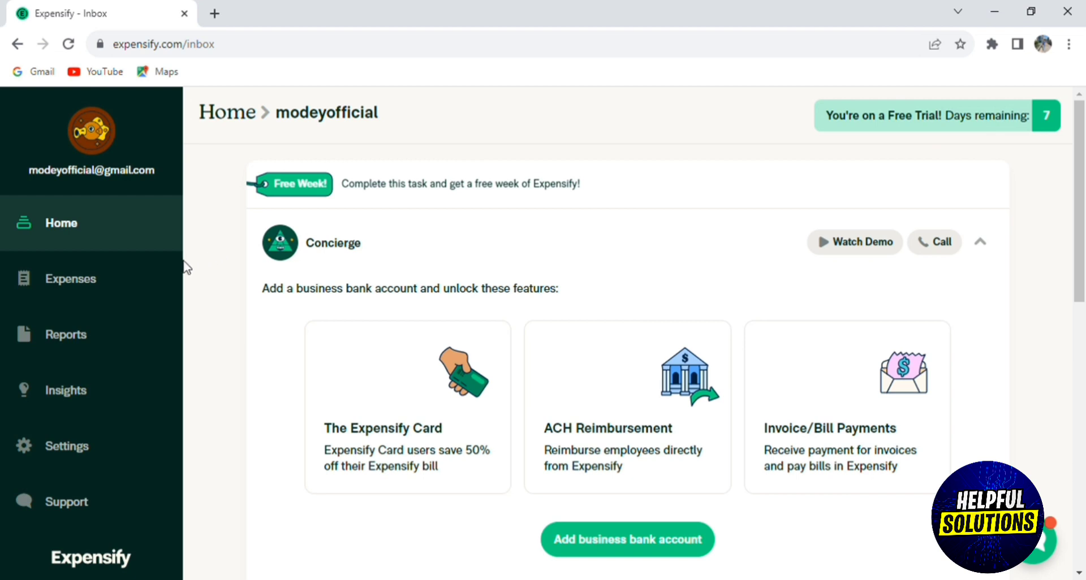
Start a new manually created expense from the Expenses page.
left_click(141, 276)
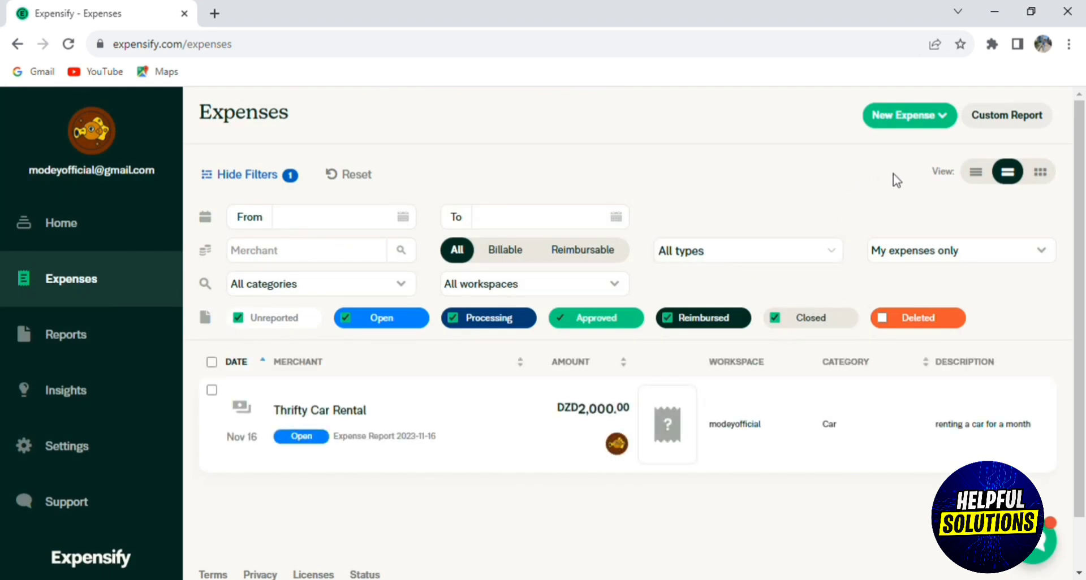
left_click(905, 126)
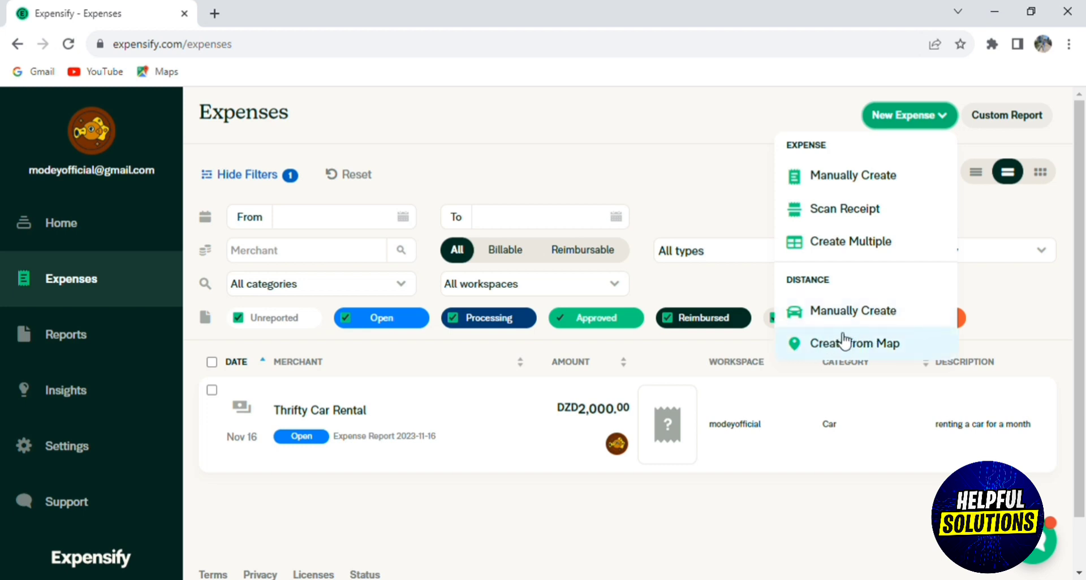
left_click(731, 233)
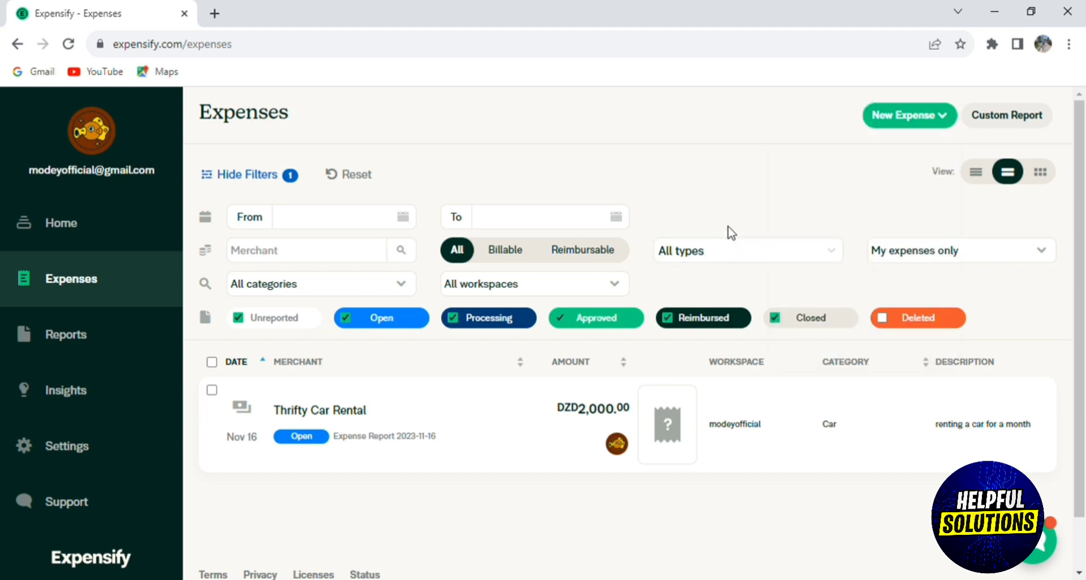
left_click(905, 120)
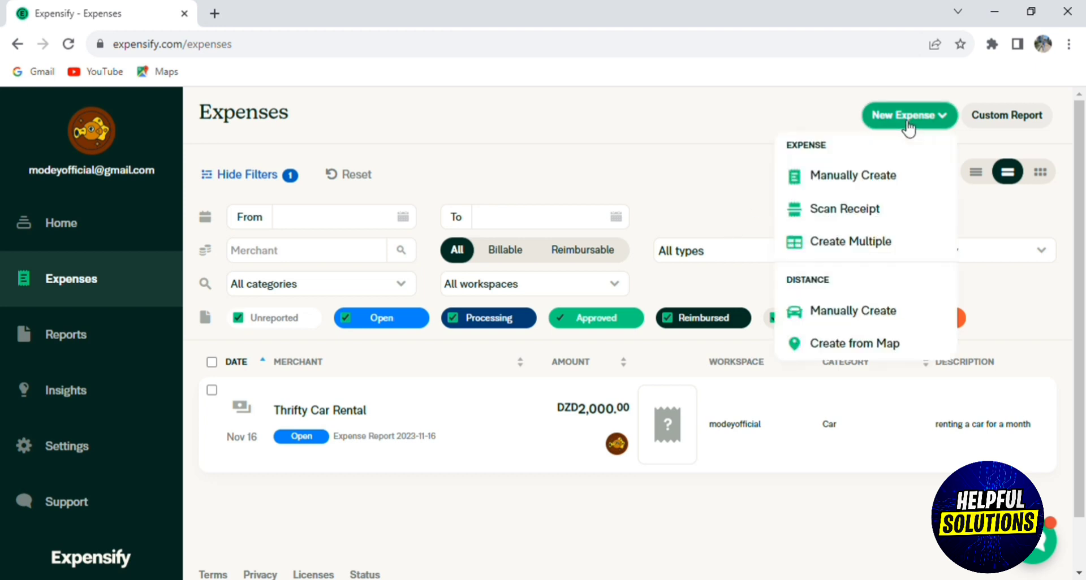
left_click(888, 193)
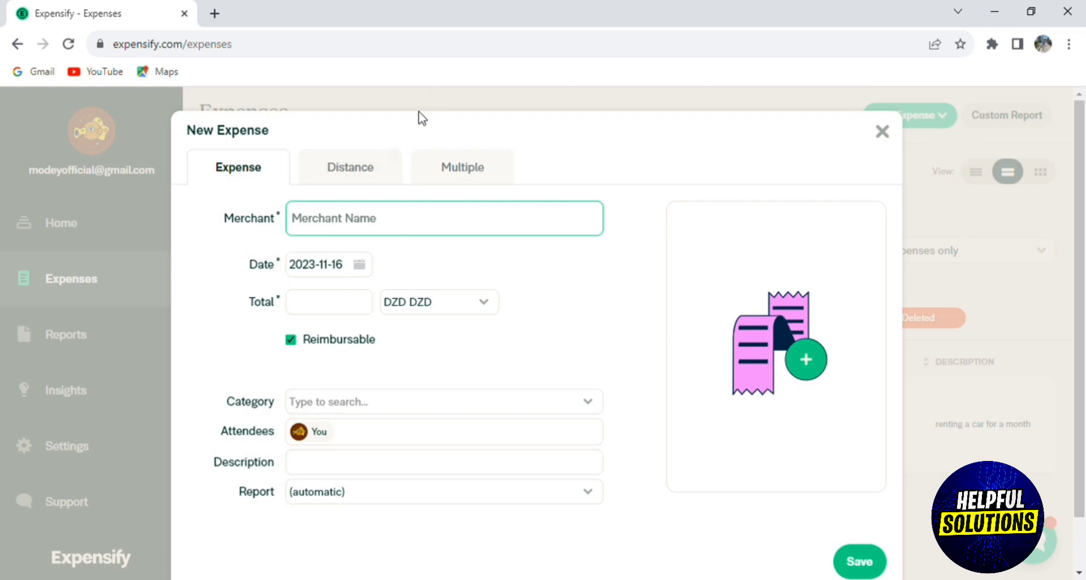
Examine the new expense form's merchant suggestions, currency and category choices, and its description and report fields.
type("c")
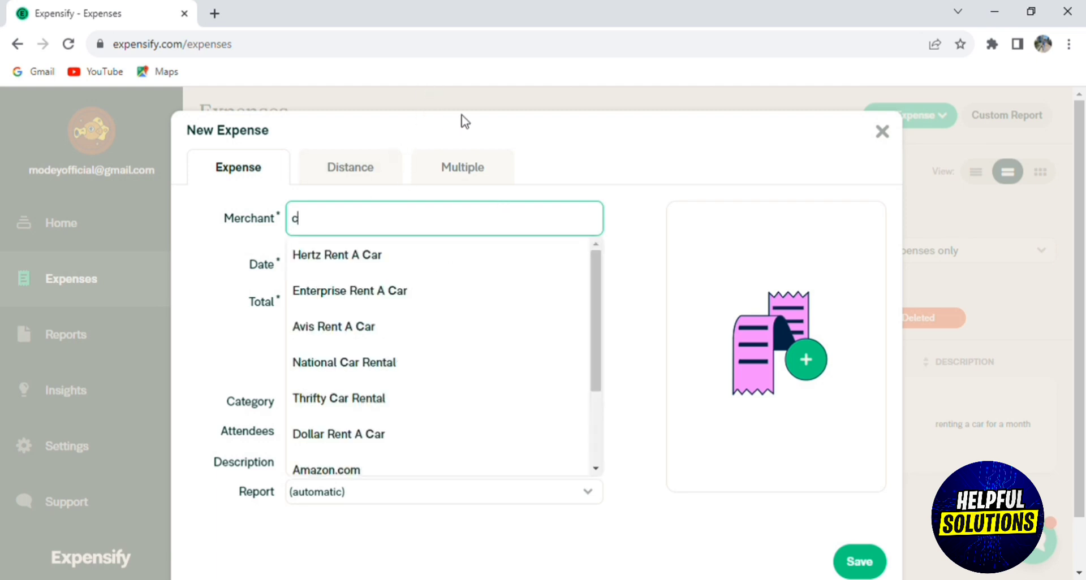
key("BackSpace")
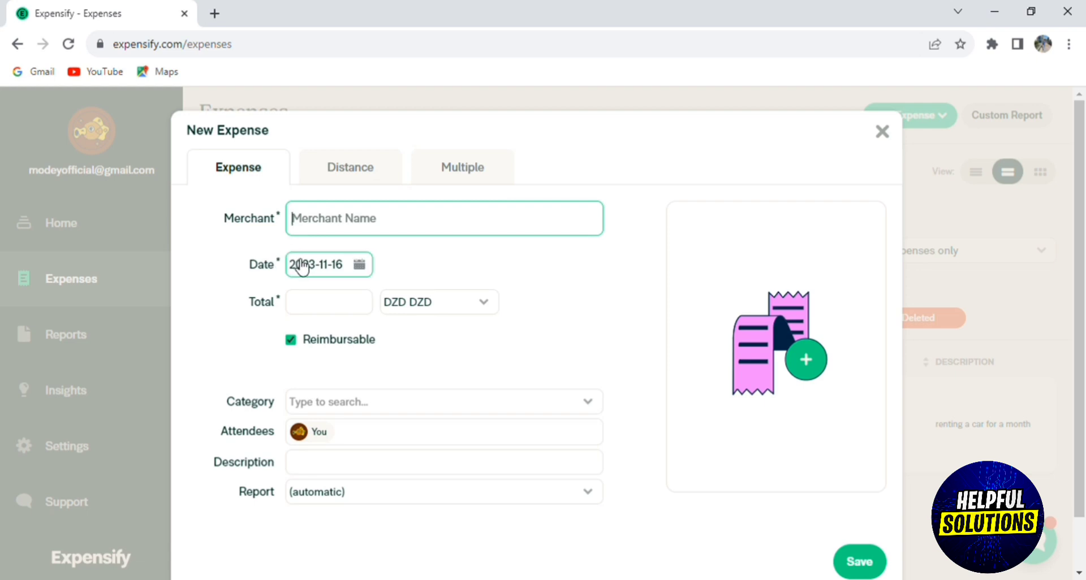
left_click(438, 312)
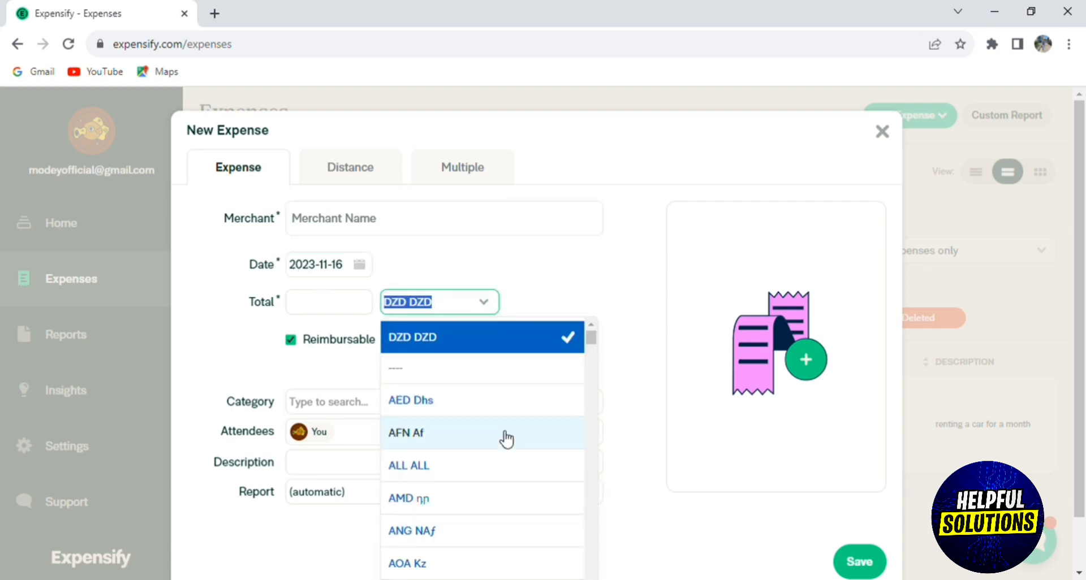
left_click_drag(594, 345, 594, 474)
left_click(570, 307)
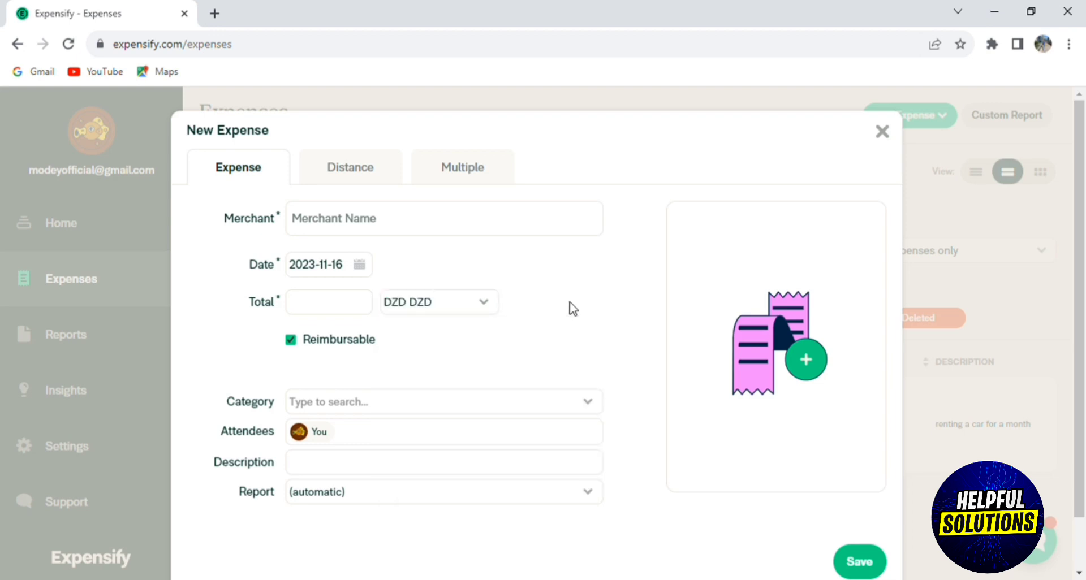
left_click(459, 410)
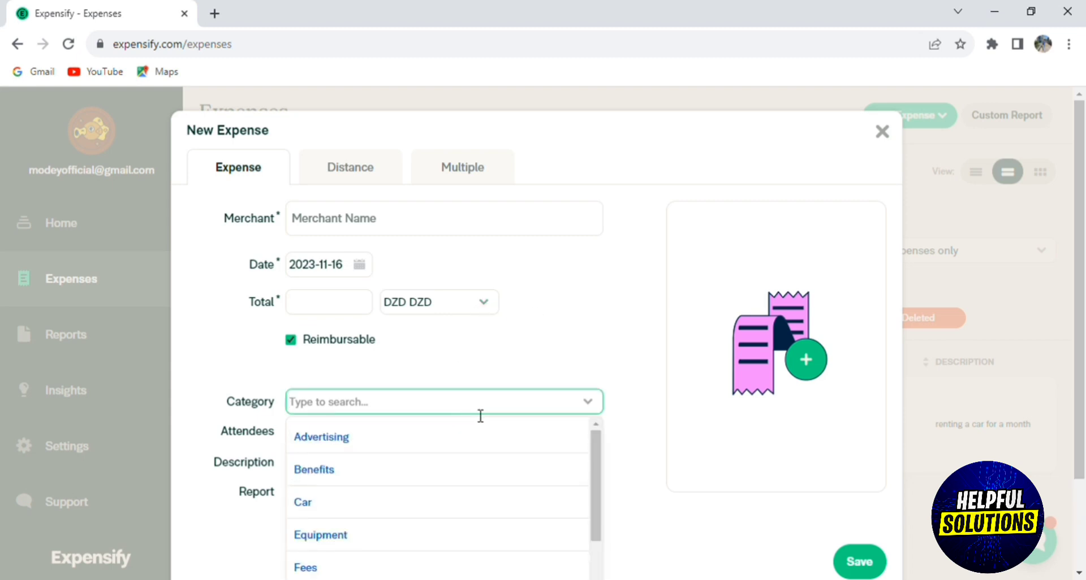
left_click_drag(599, 449, 585, 405)
left_click(588, 349)
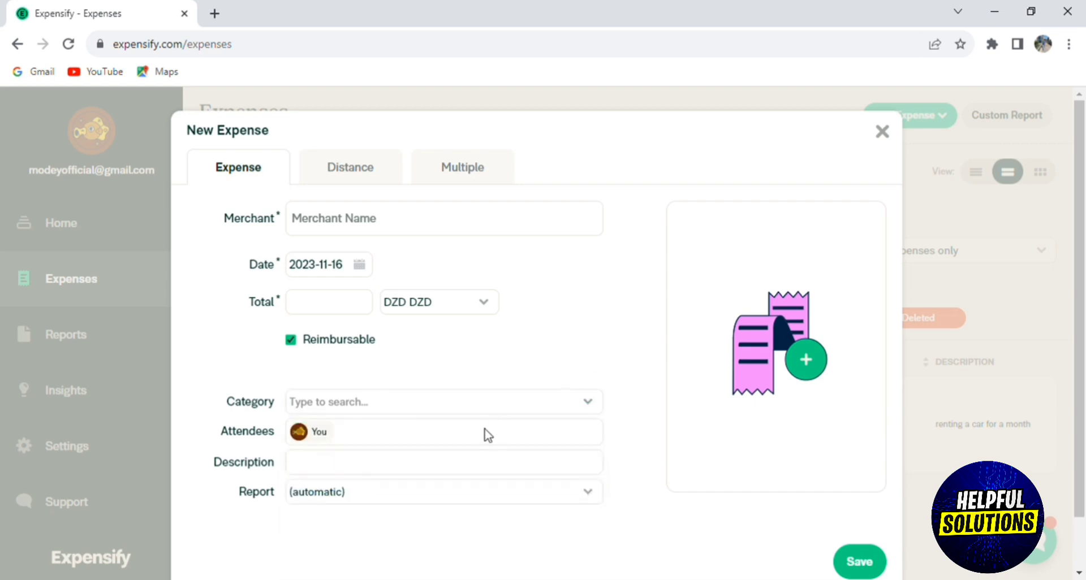
left_click(434, 463)
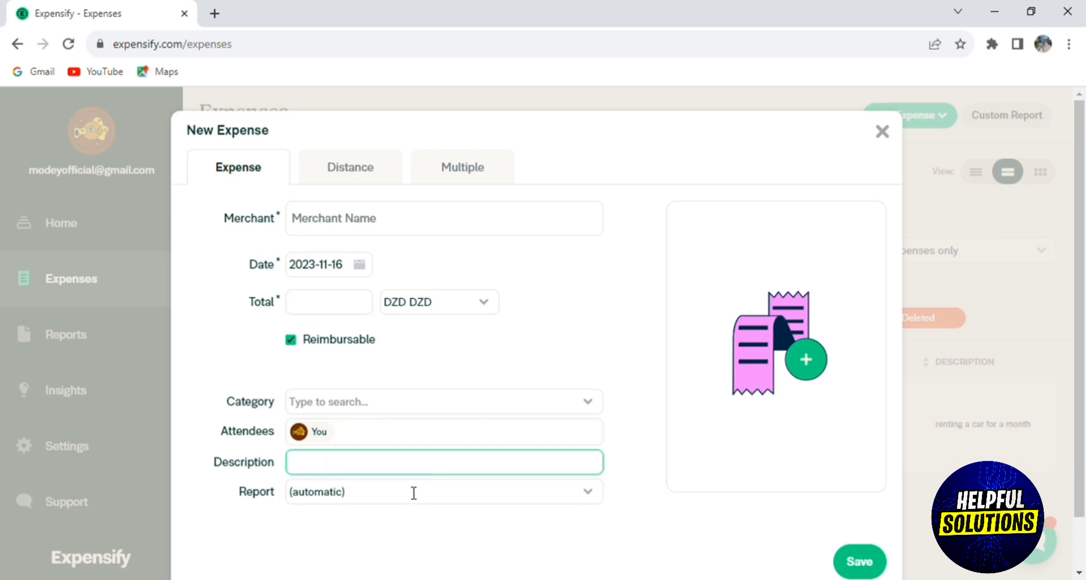
left_click(395, 503)
left_click(516, 372)
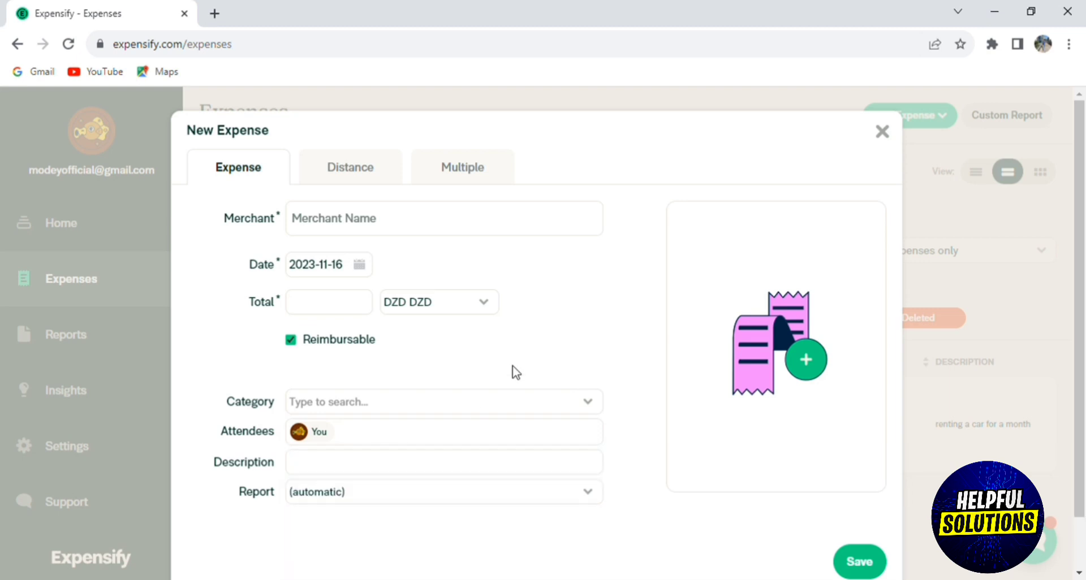
Find the merchant with "car", choose Thrifty Car Rental, and set the expense date to 2023-11-16.
left_click(409, 221)
type("car")
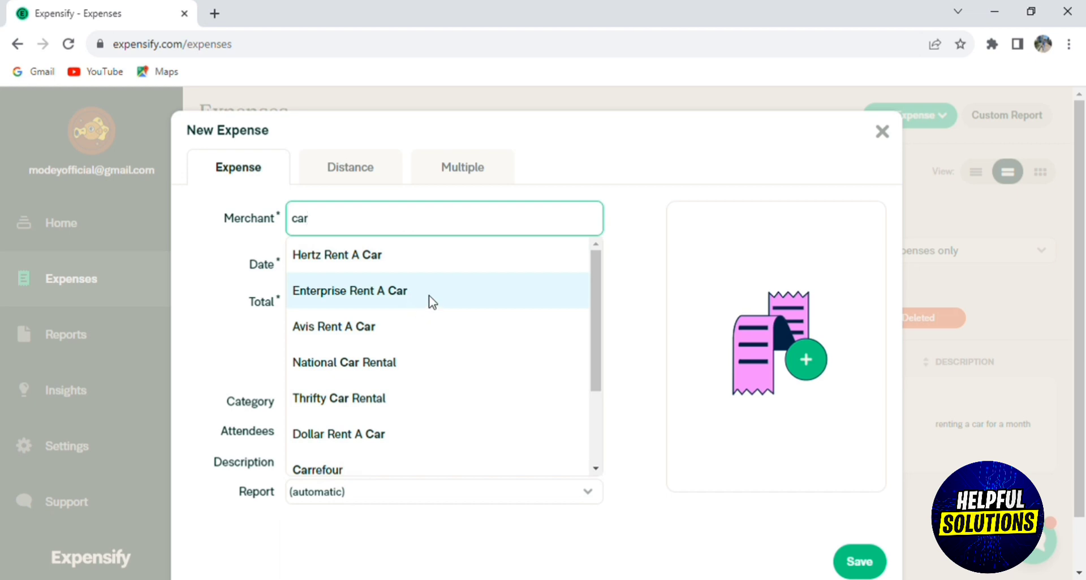
left_click(381, 396)
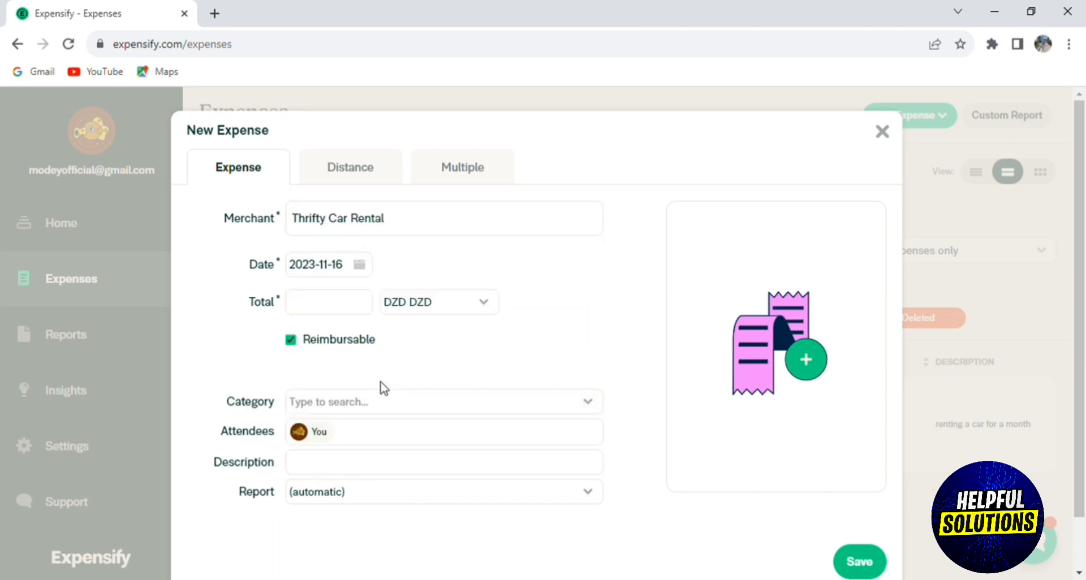
left_click(358, 308)
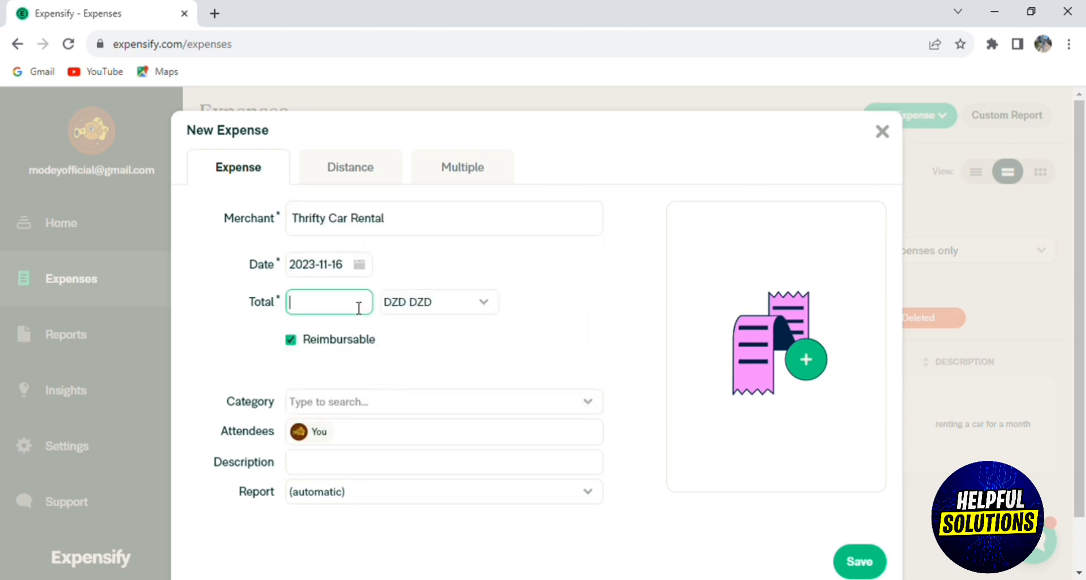
left_click(359, 270)
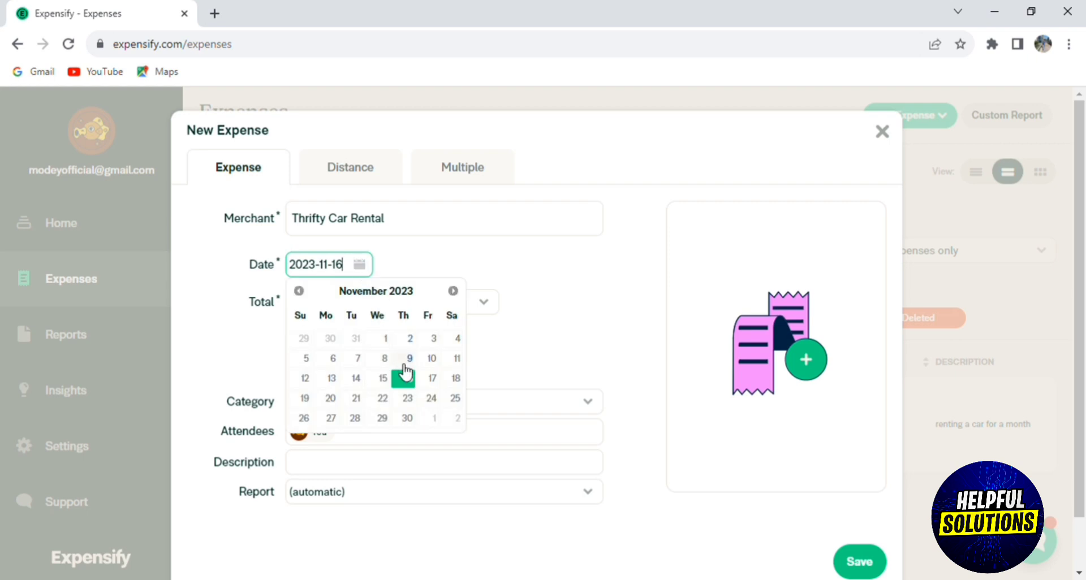
left_click(404, 376)
Set the expense total to 2000 DZD and its category to Car.
left_click(334, 302)
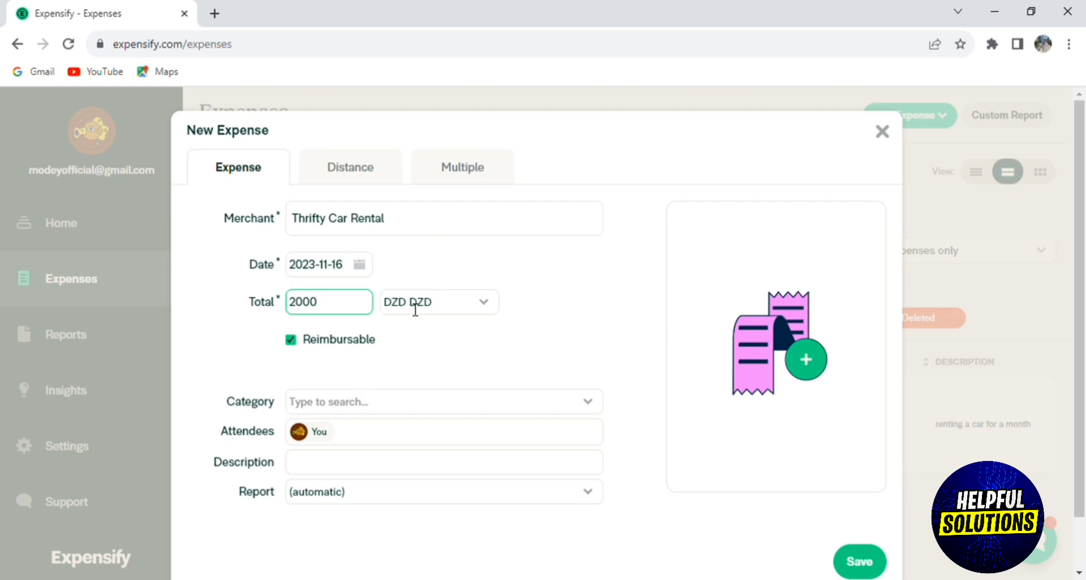
left_click(386, 411)
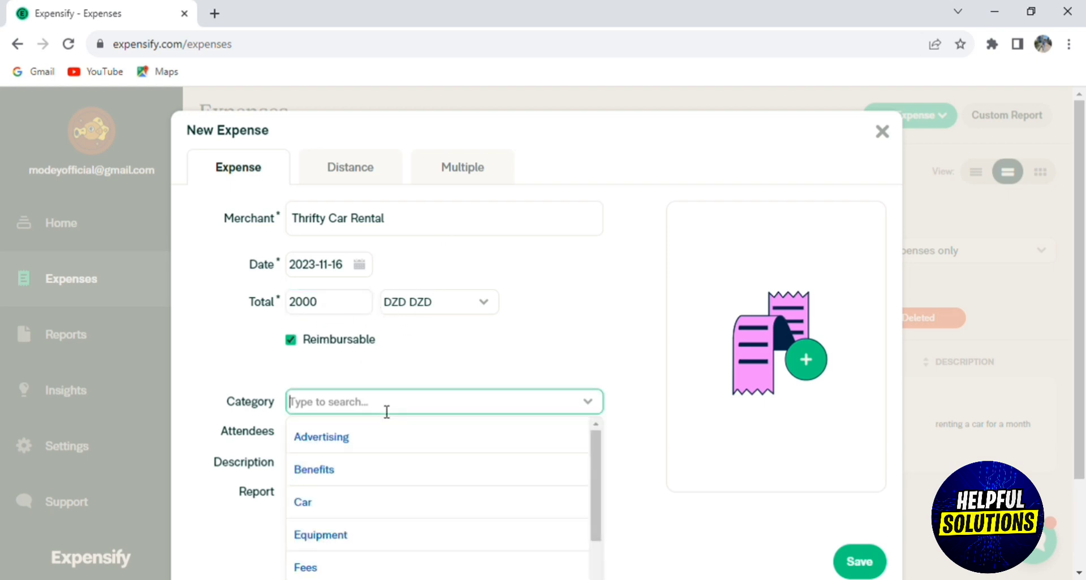
left_click(357, 501)
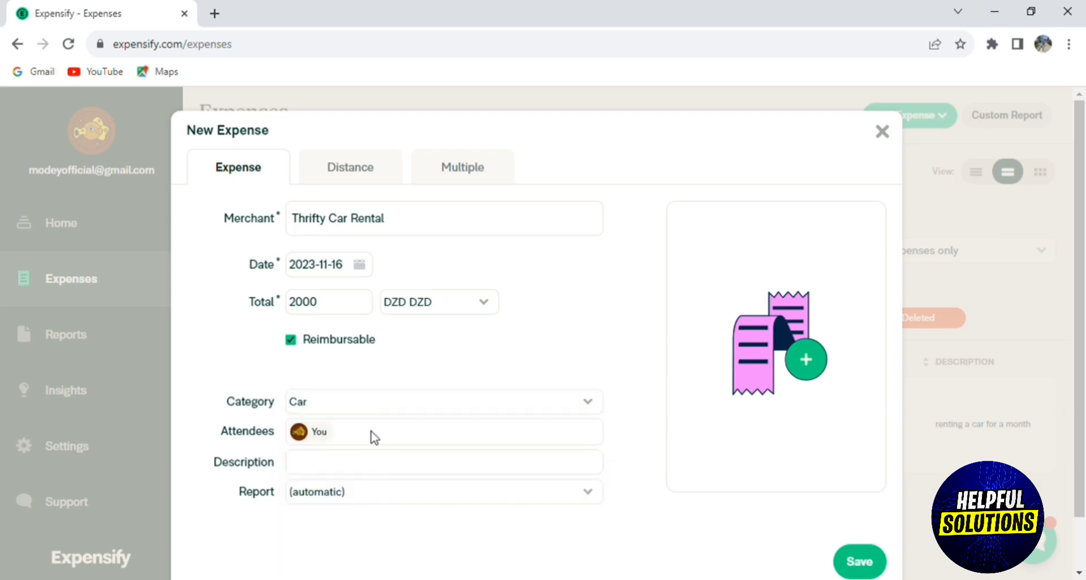
Enter "renting a car for a month" as the expense description.
left_click(346, 464)
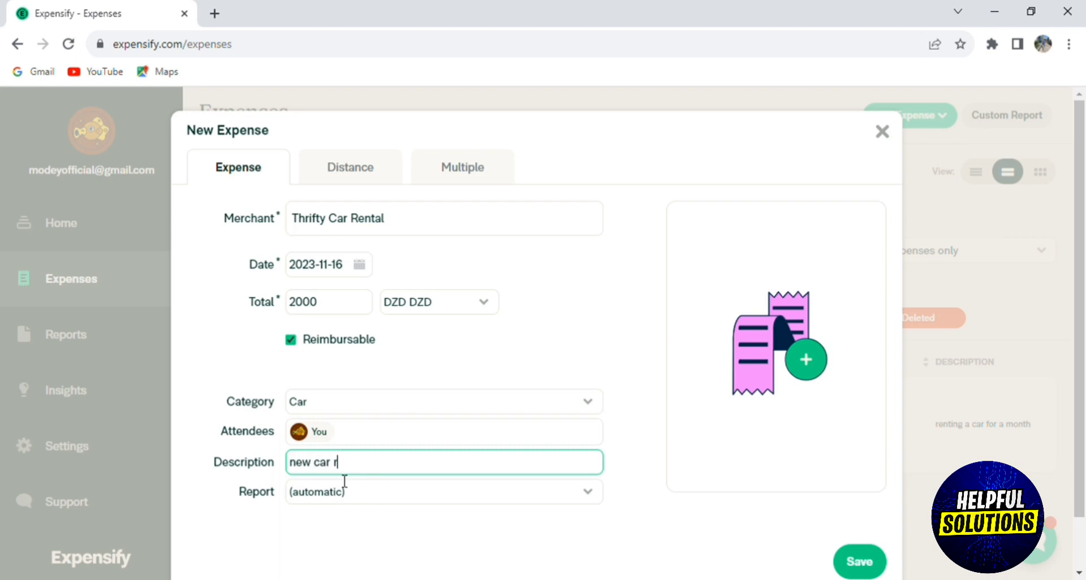
type("new car renta")
key("BackSpace")
key("BackSpace")
key("BackSpace")
key("BackSpace")
key("BackSpace")
key("BackSpace")
key("BackSpace")
key("BackSpace")
key("BackSpace")
key("BackSpace")
key("BackSpace")
key("BackSpace")
key("BackSpace")
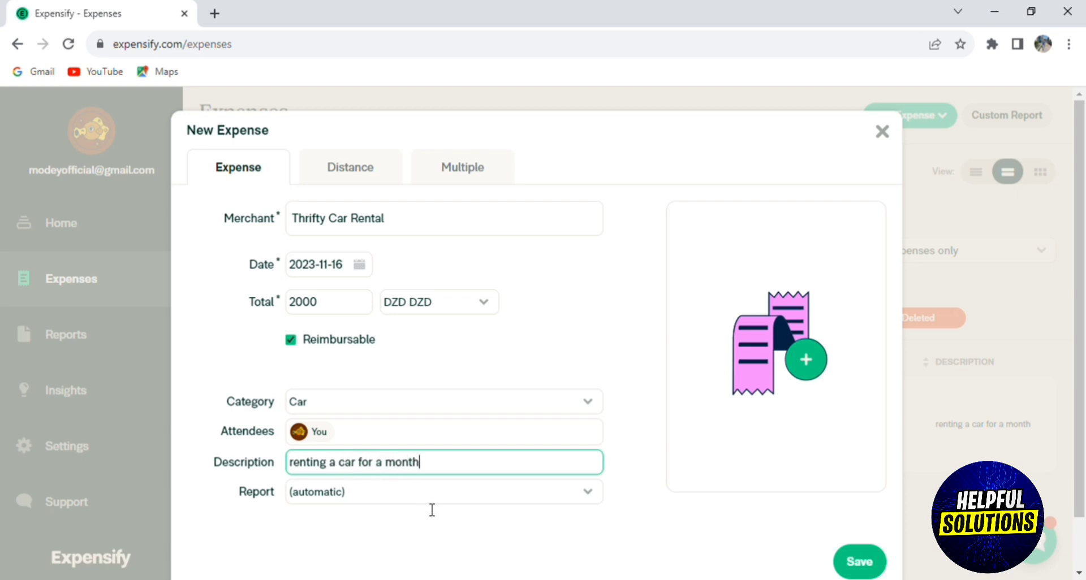
key("Tab")
Try a distance entry of 12 mi at the Default Rate, and look over the table for entering multiple expenses.
left_click(383, 165)
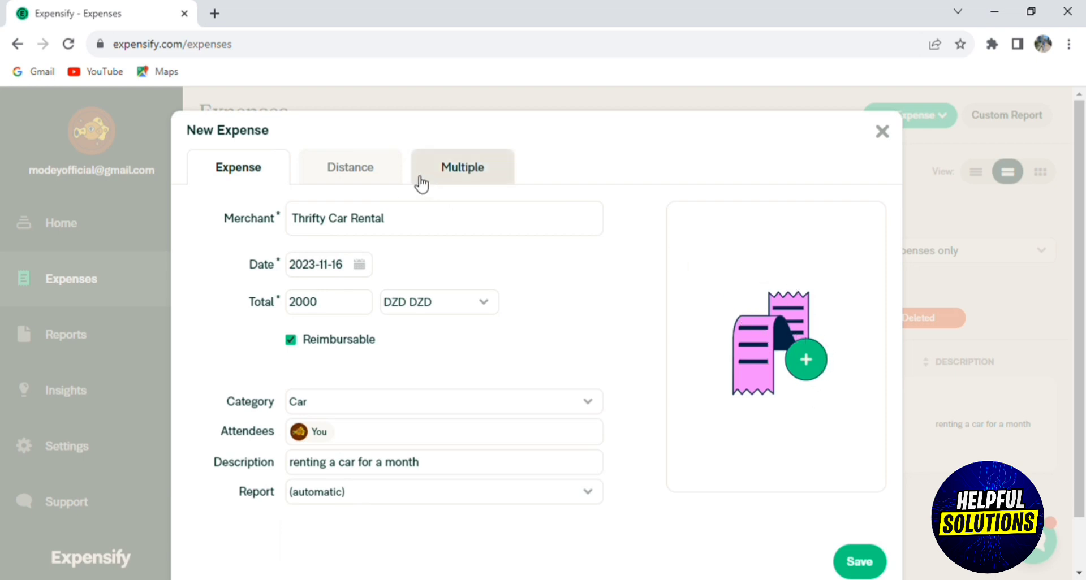
left_click(389, 176)
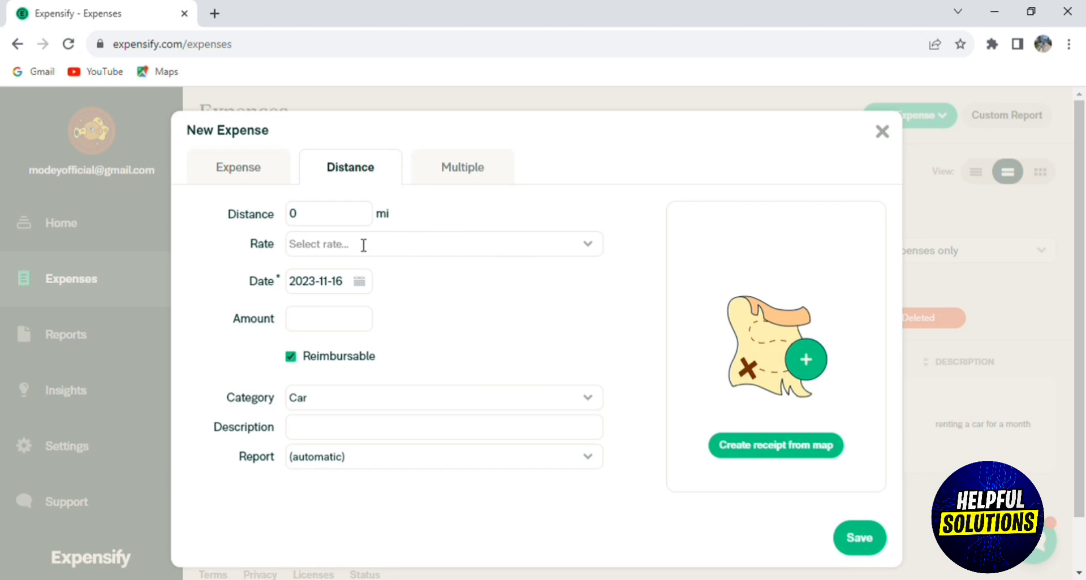
left_click(343, 220)
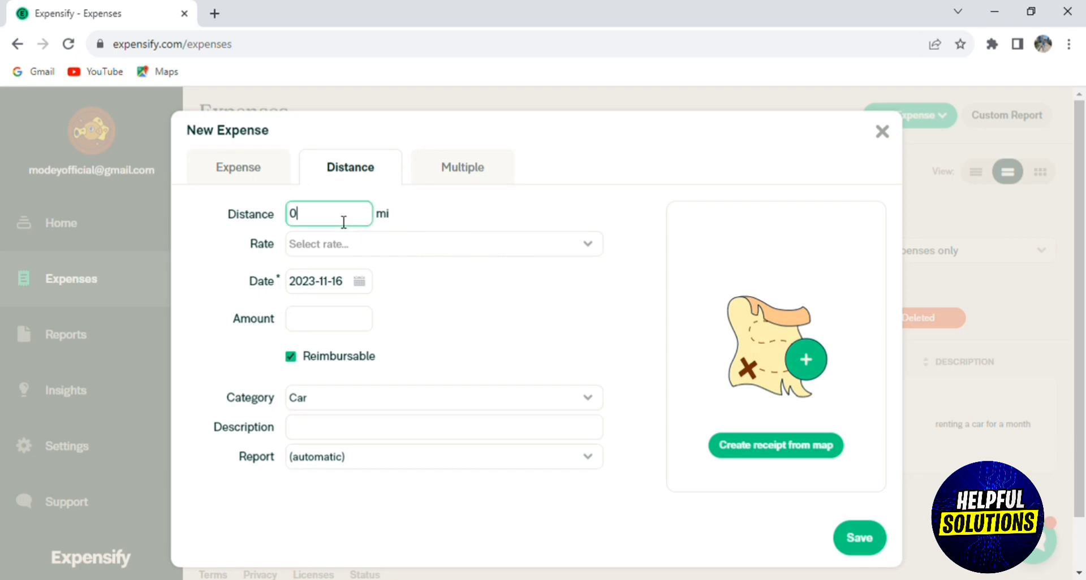
key("BackSpace")
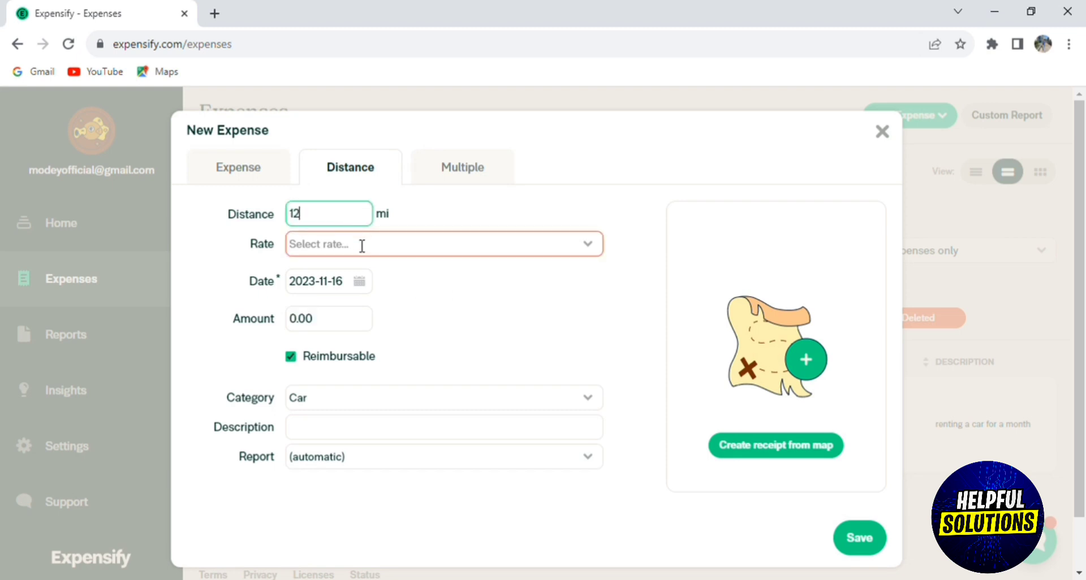
left_click(369, 247)
left_click(365, 284)
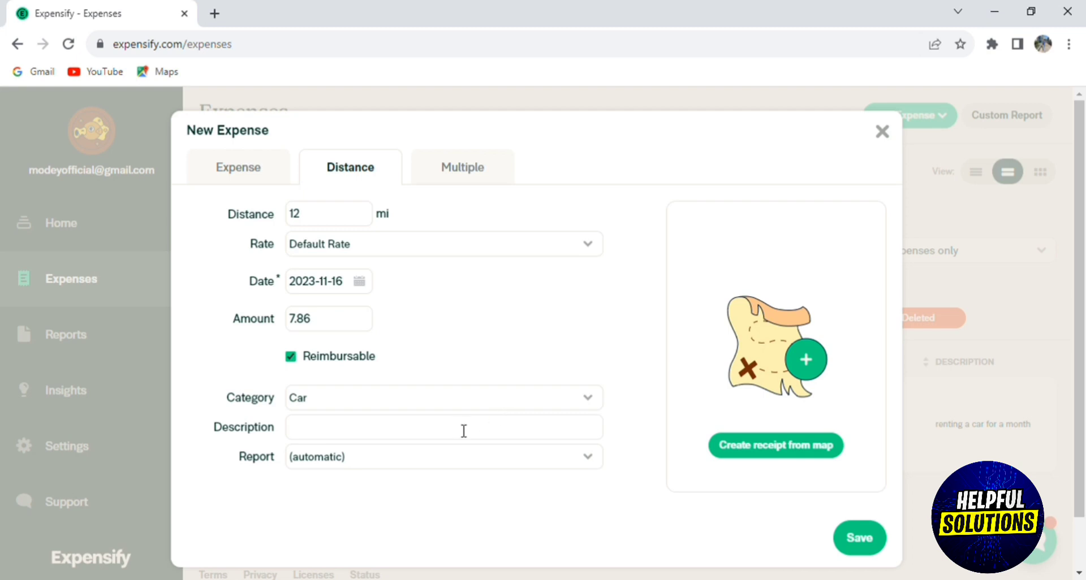
left_click(472, 175)
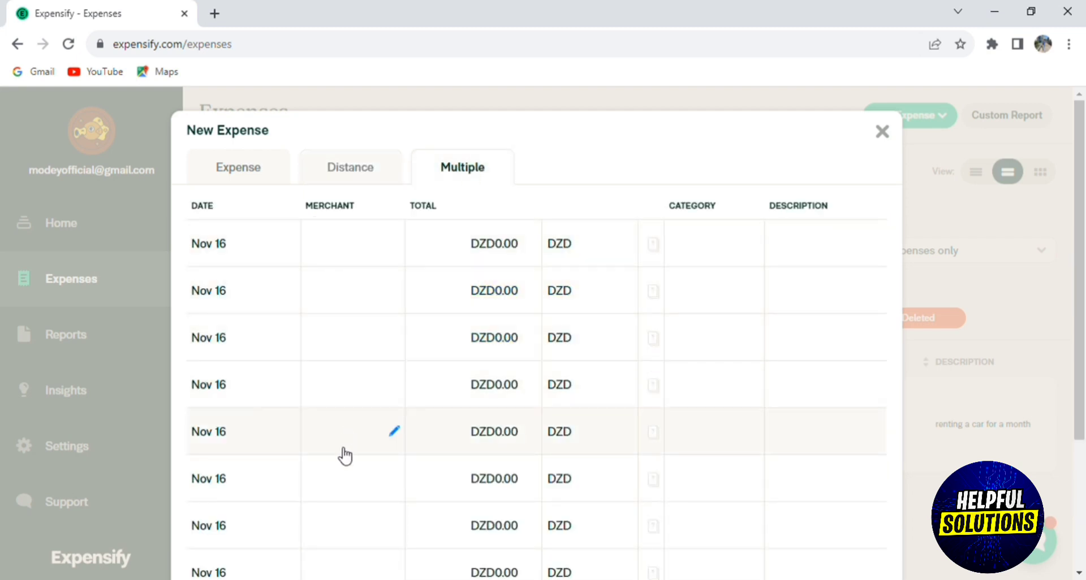
left_click(397, 256)
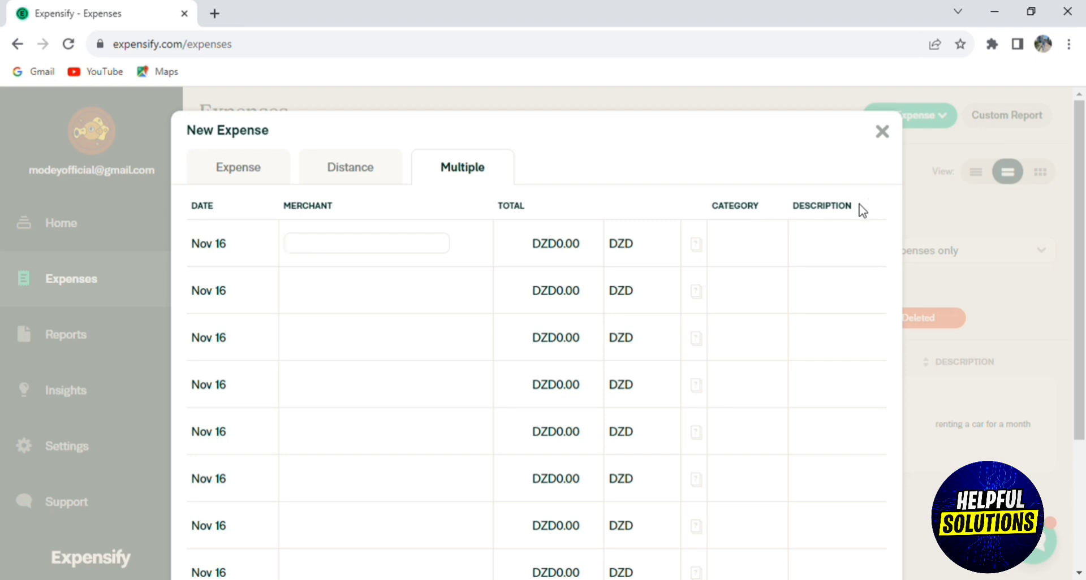
Return to the single-expense form and save the Thrifty Car Rental expense.
left_click(279, 170)
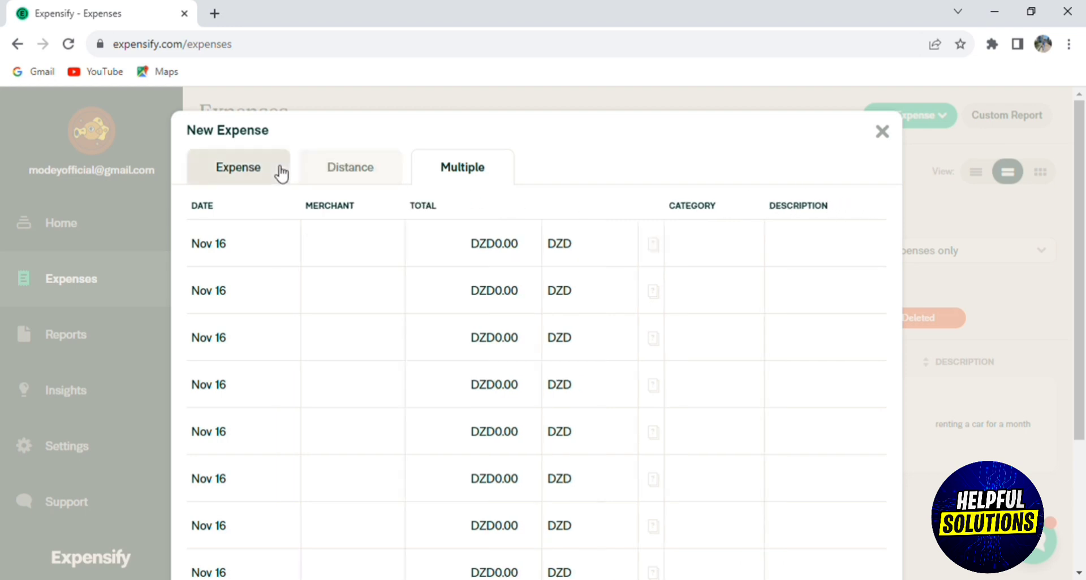
scroll(1084, 238, "down", 1)
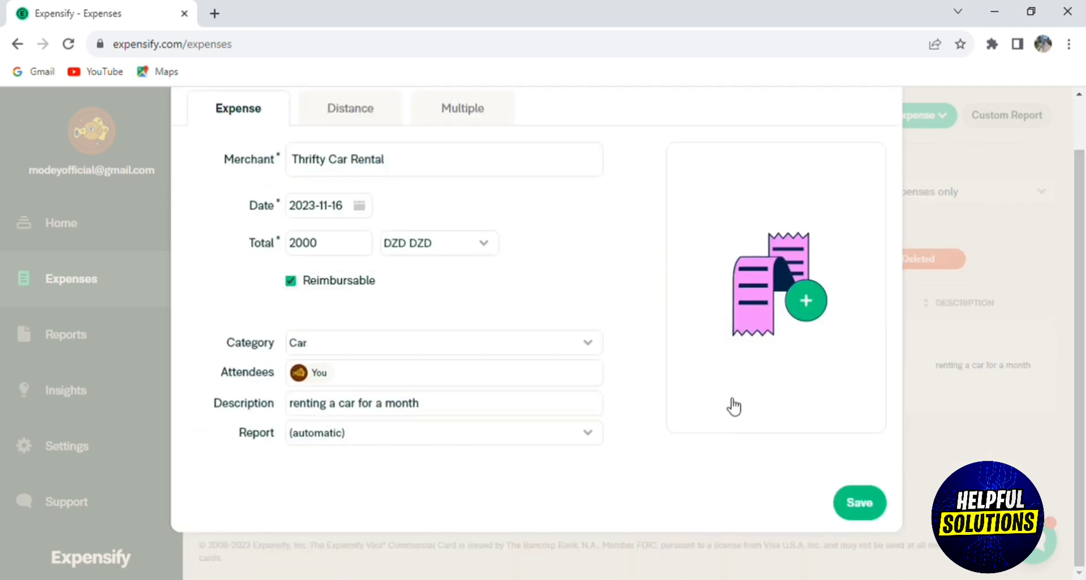
left_click(862, 509)
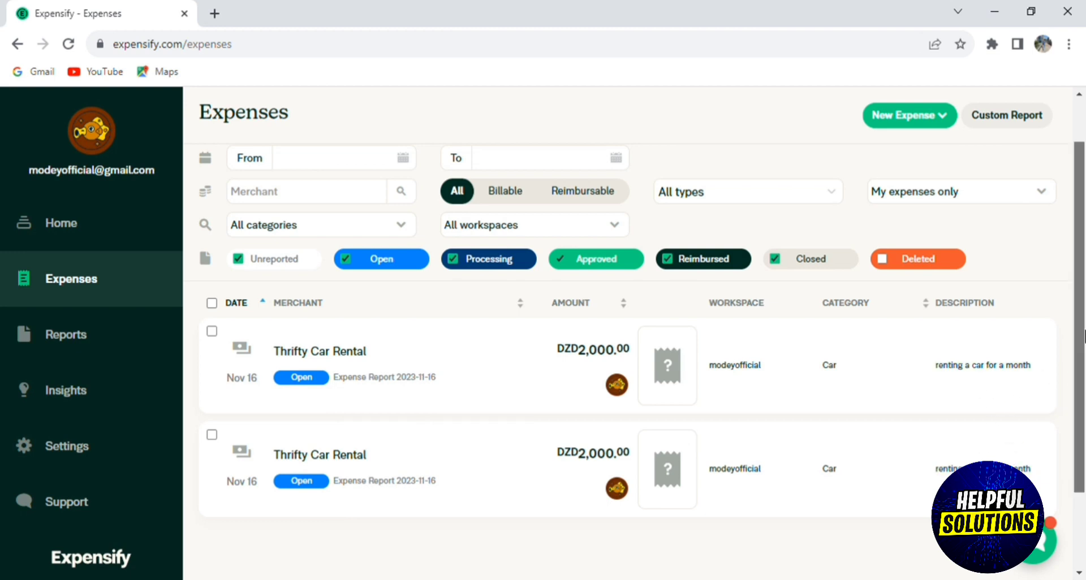
Look over the expenses list and the choices of its category filter.
scroll(1052, 368, "down", 1)
scroll(1046, 339, "up", 2)
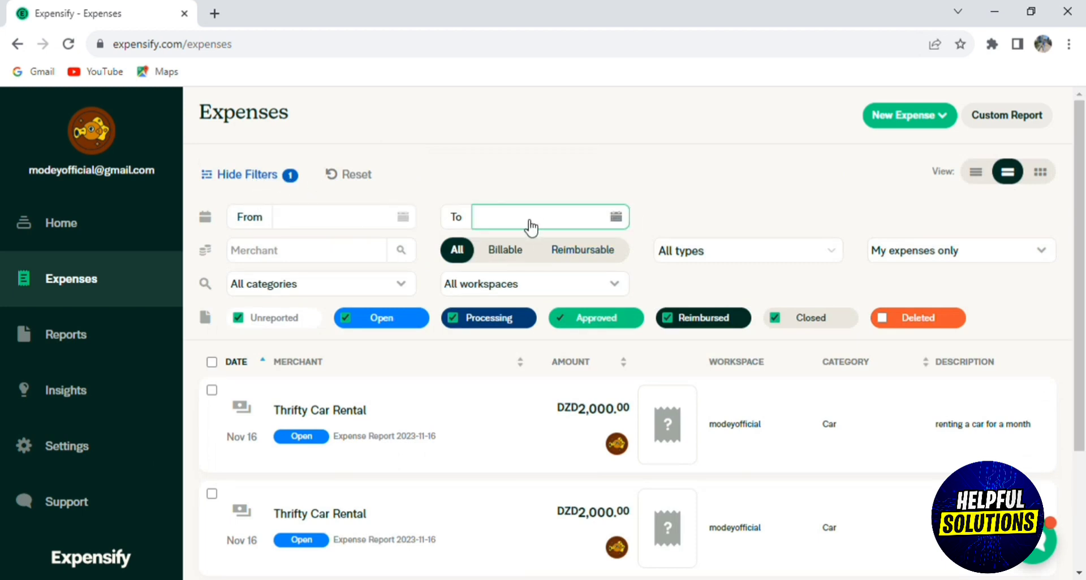
left_click(335, 287)
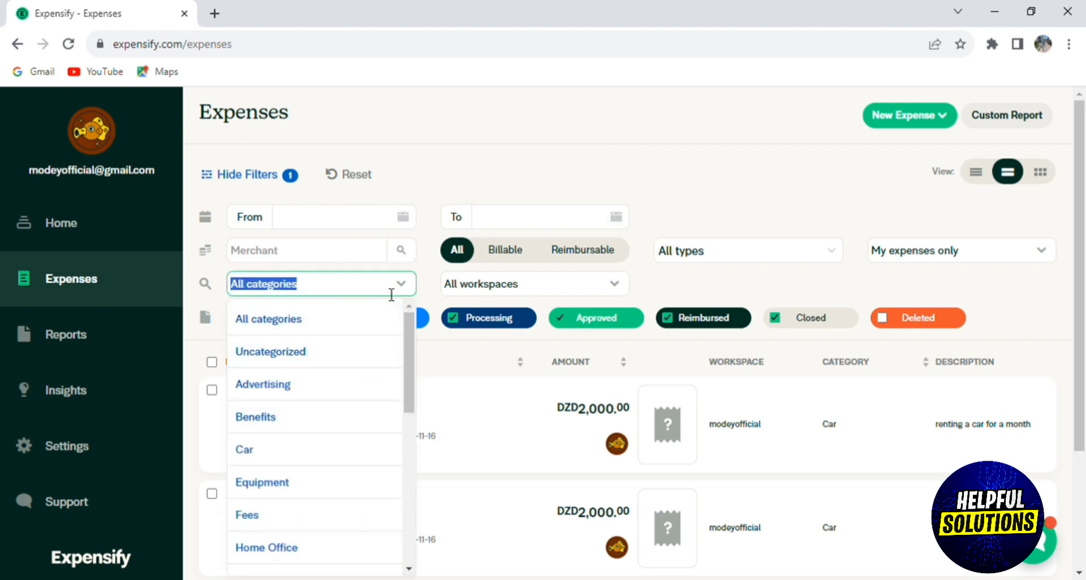
left_click(430, 280)
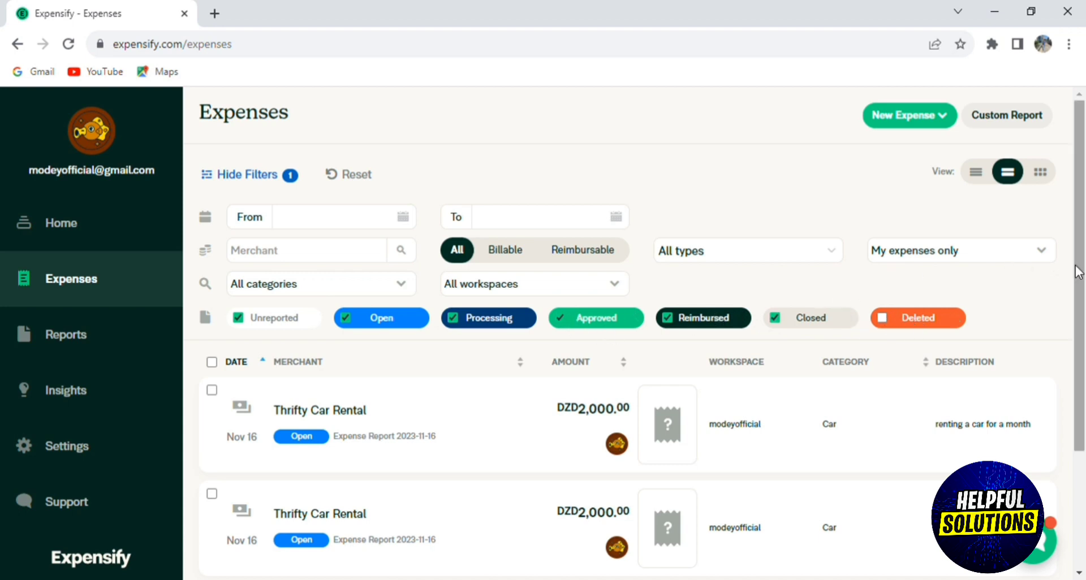
Create a new expense report from the Reports page and look over its contents.
left_click(107, 320)
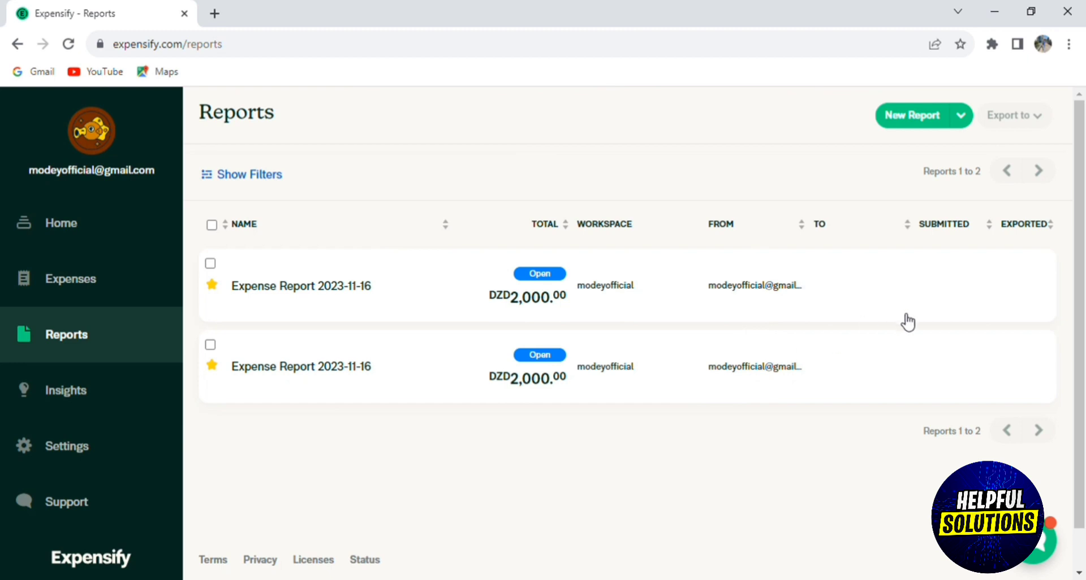
left_click(924, 130)
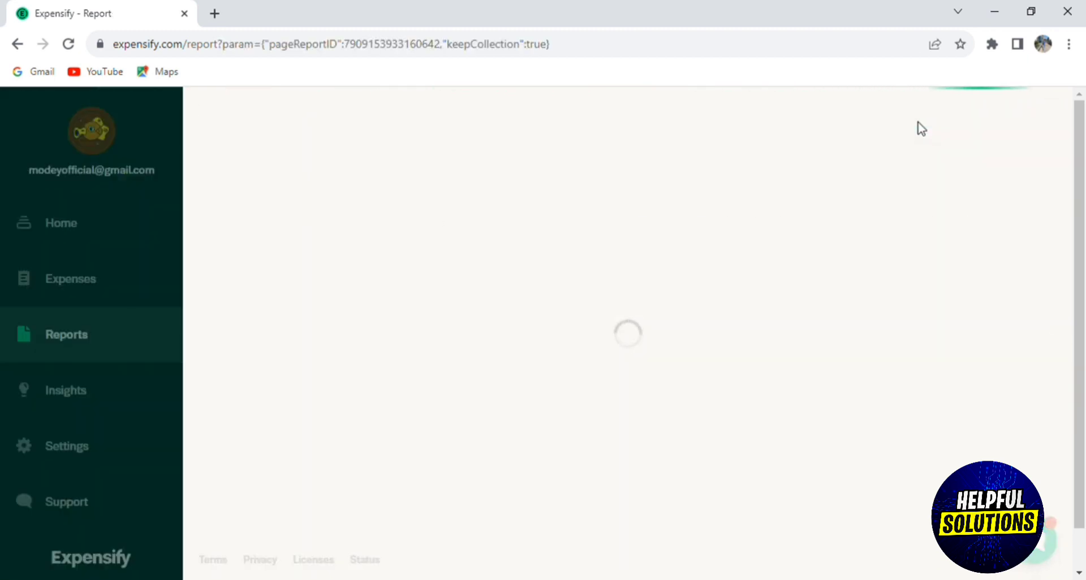
scroll(1080, 169, "down", 1)
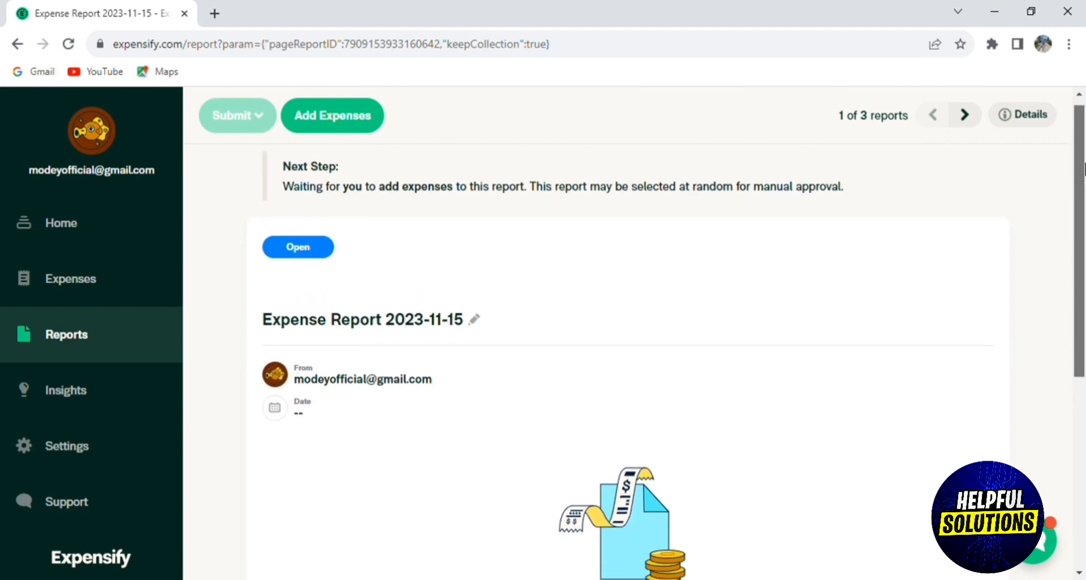
left_click_drag(1083, 168, 1083, 314)
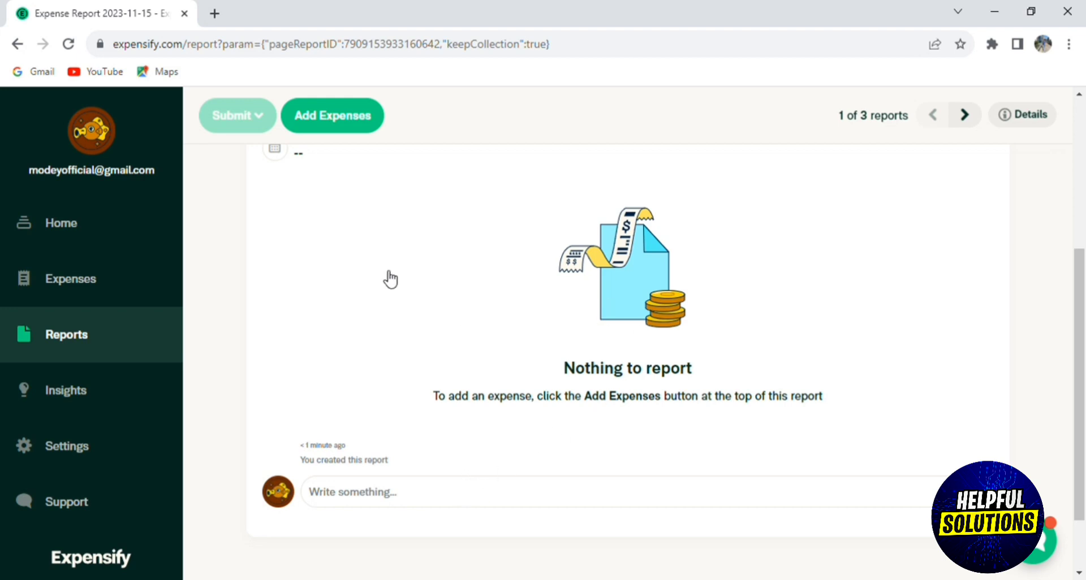
Check which existing expenses can be added to the new report, without adding any.
left_click(359, 116)
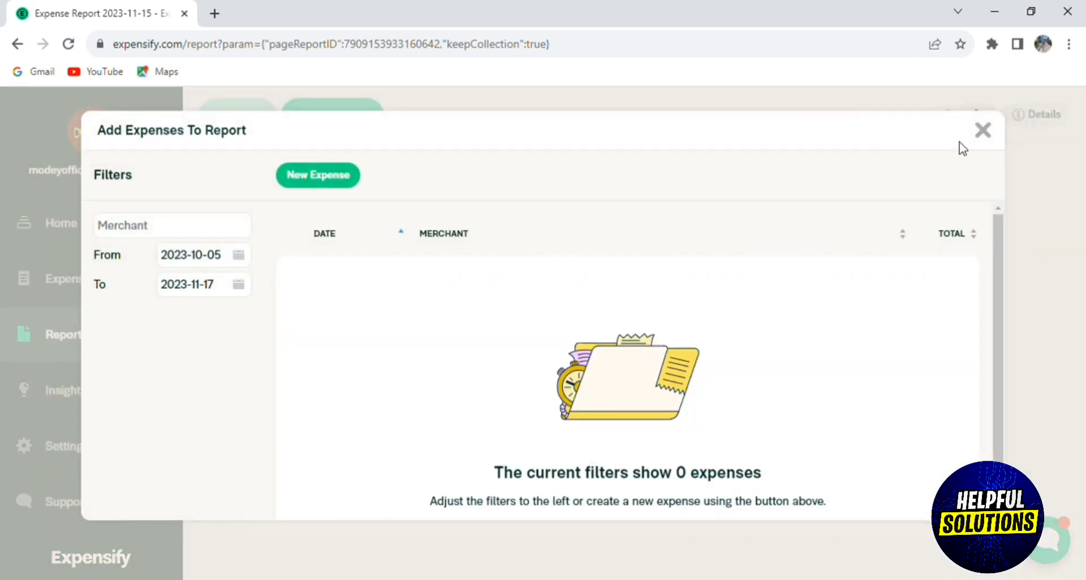
left_click(984, 146)
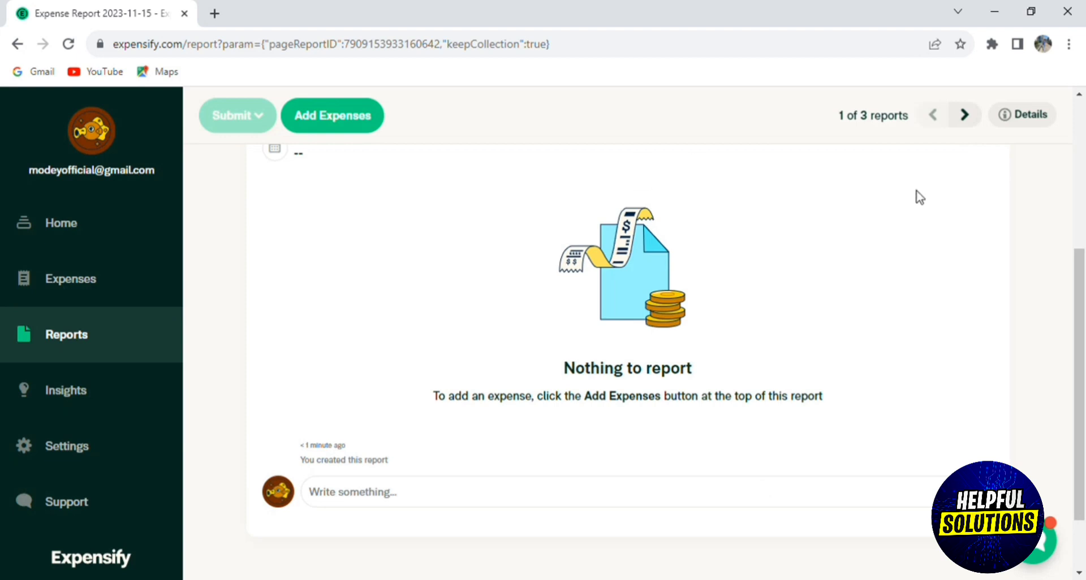
scroll(1082, 249, "up", 2)
Post the comment "my reporting about car rental" on the new report.
left_click_drag(1084, 249, 1080, 349)
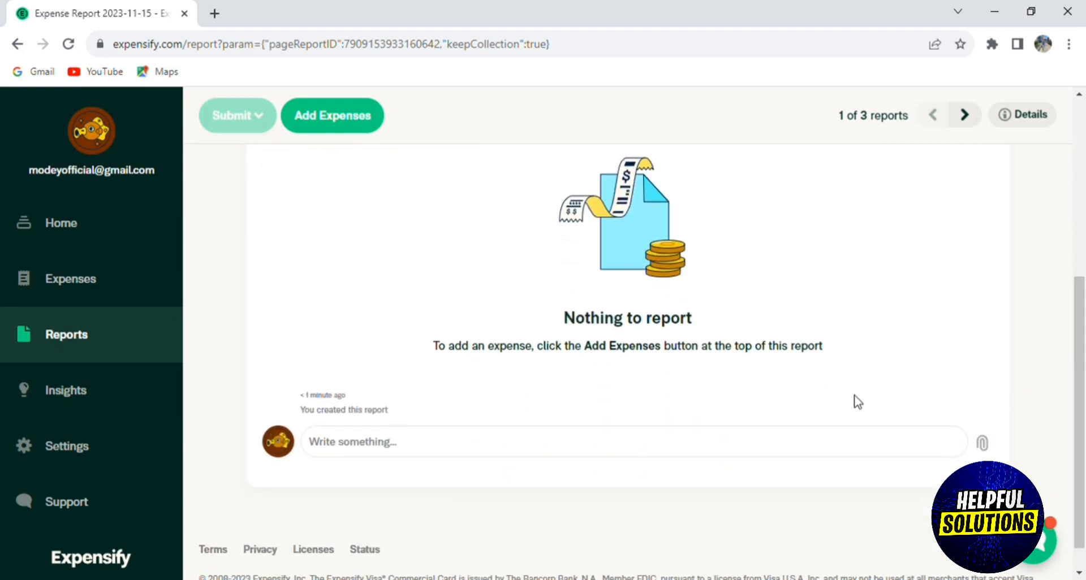
left_click(746, 440)
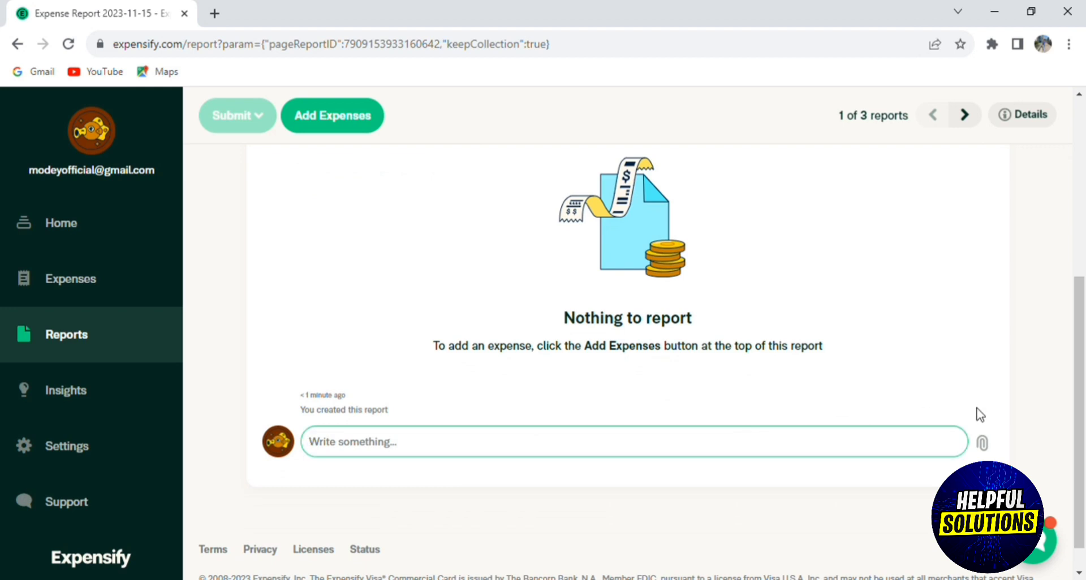
type("my reporting about car rental")
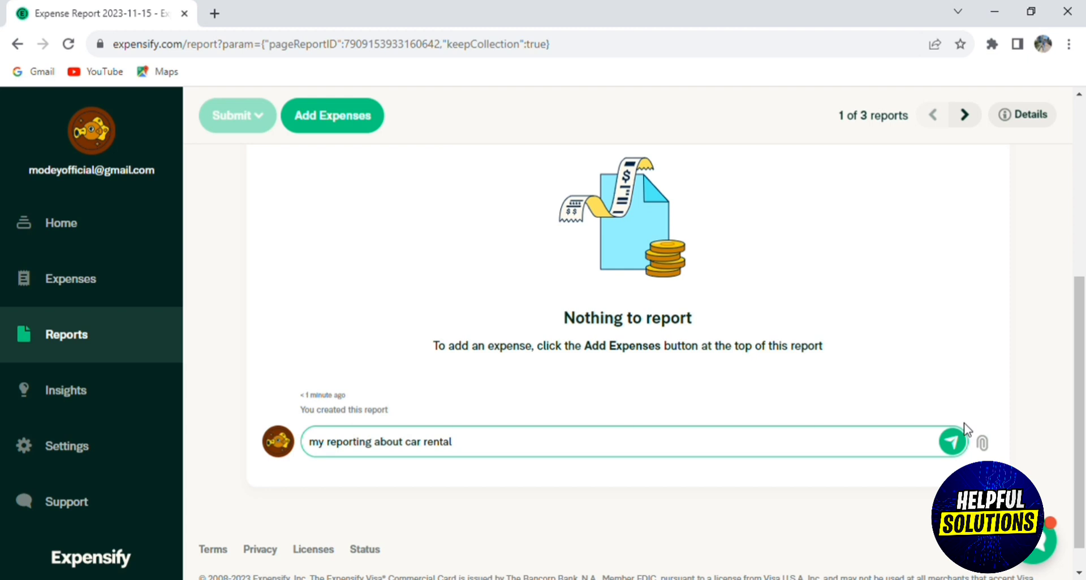
left_click(952, 441)
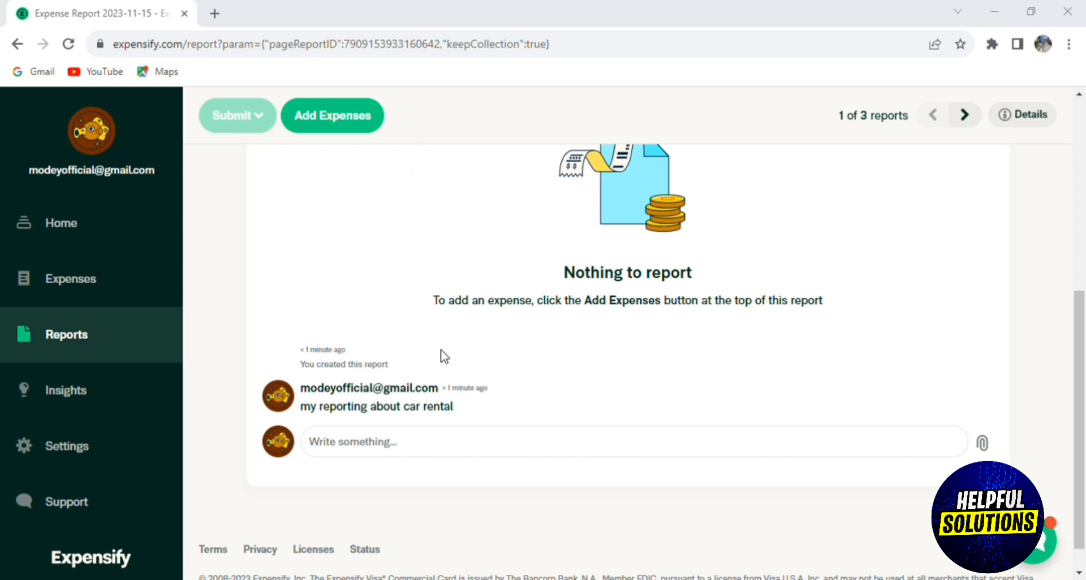
key("Escape")
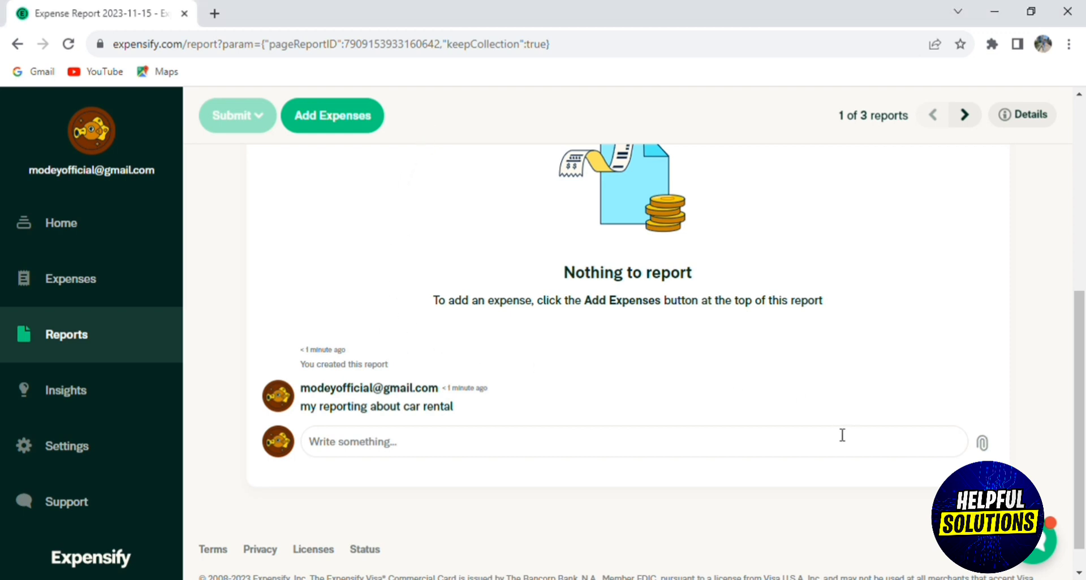
View the second expense report briefly and return to the newly created one.
scroll(1083, 445, "up", 5)
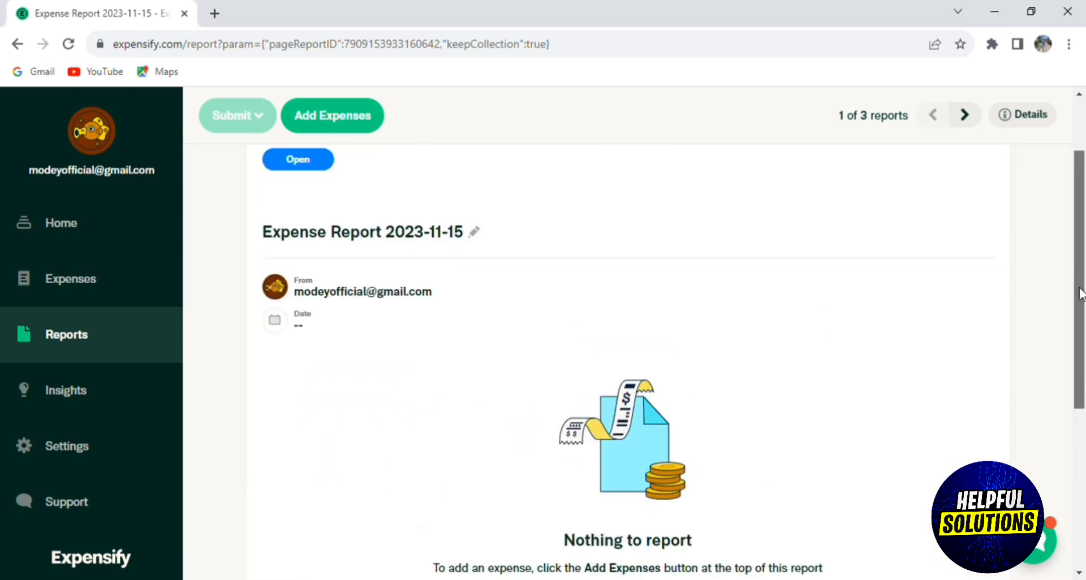
left_click(966, 117)
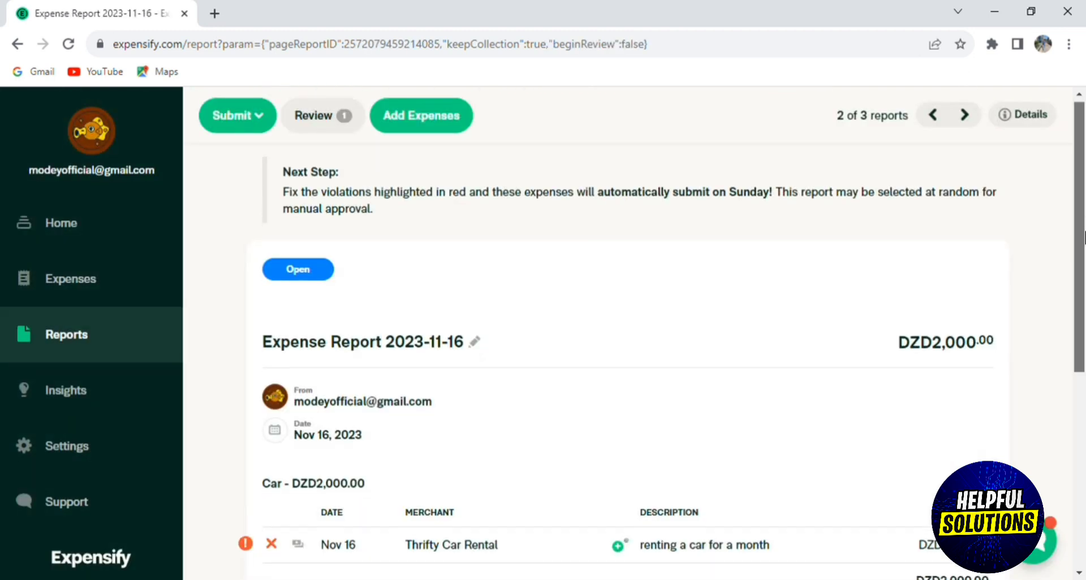
left_click(932, 117)
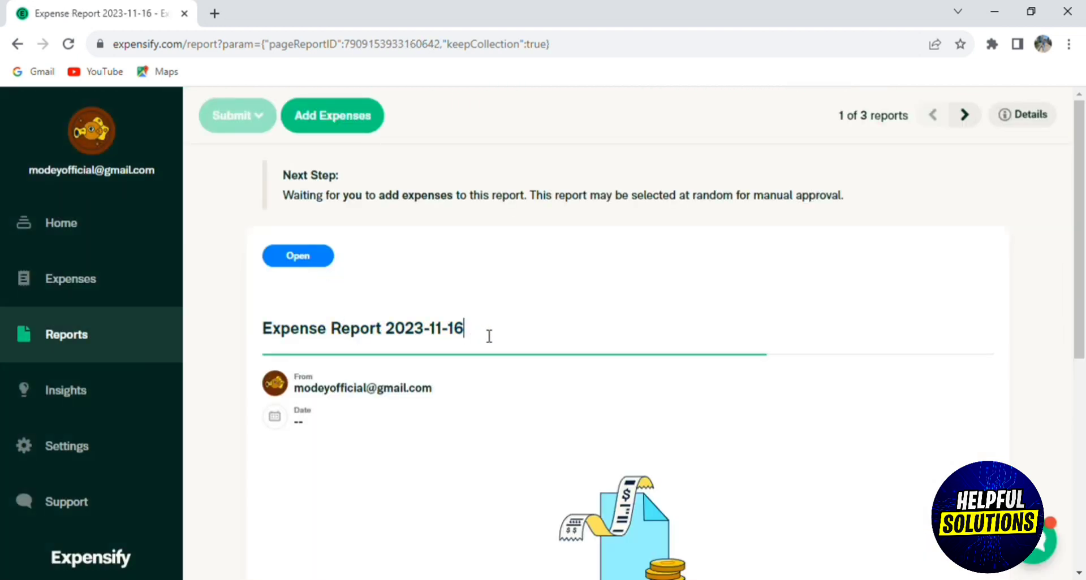
Rename the new report to "car rental report".
left_click_drag(474, 340, 273, 323)
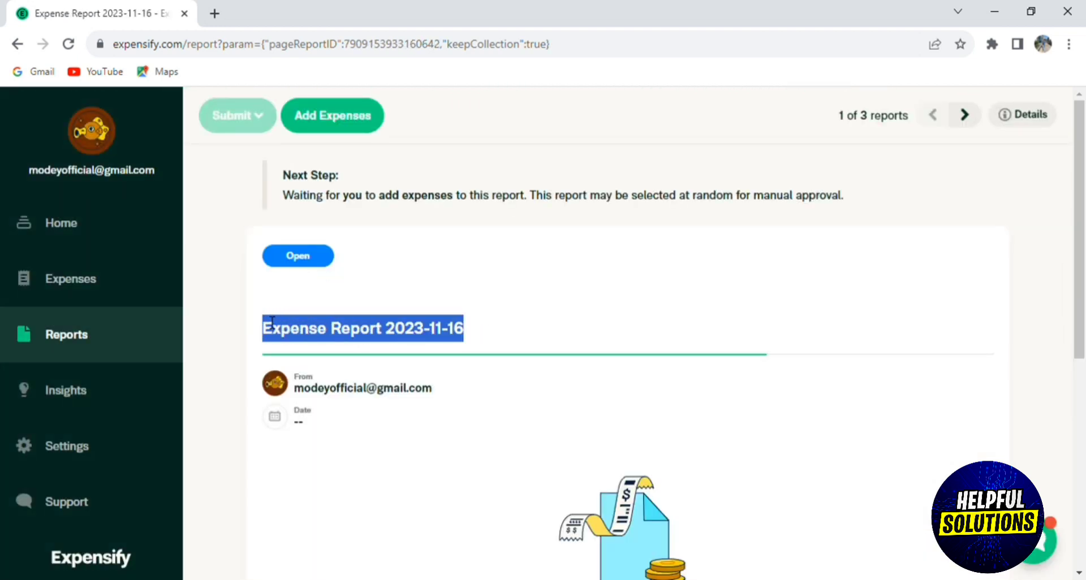
type("car rental")
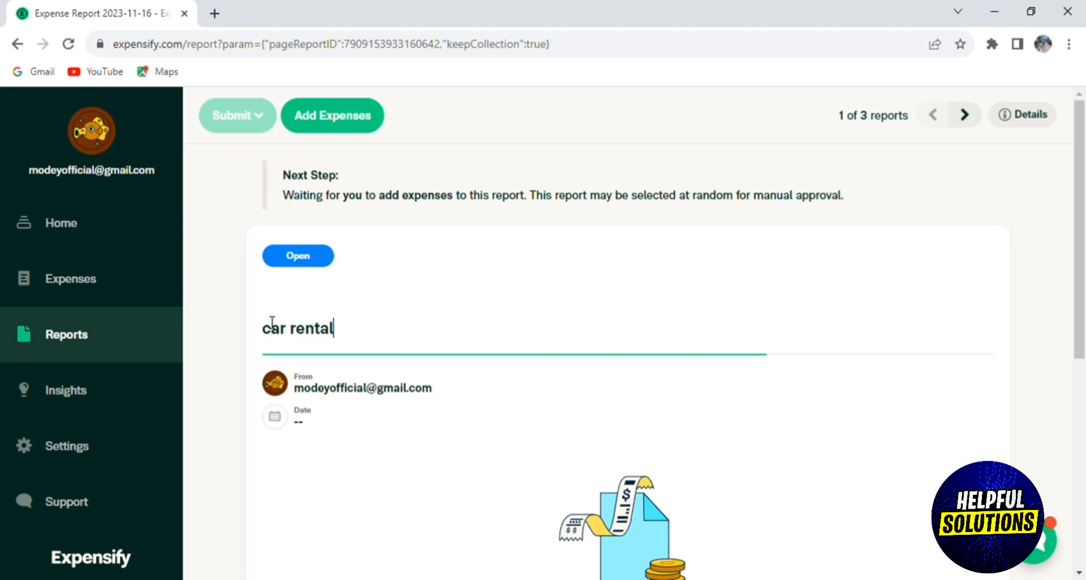
type(" report")
key("Return")
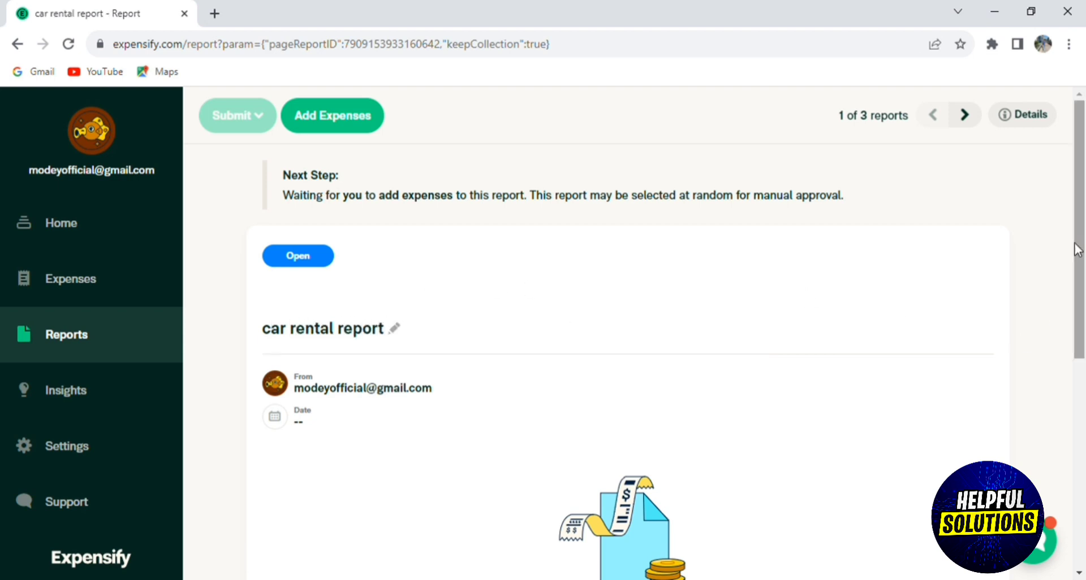
Examine the second report's expense line, workspace violations, notes and comments, and return to the car rental report.
left_click(975, 113)
scroll(1083, 256, "down", 1)
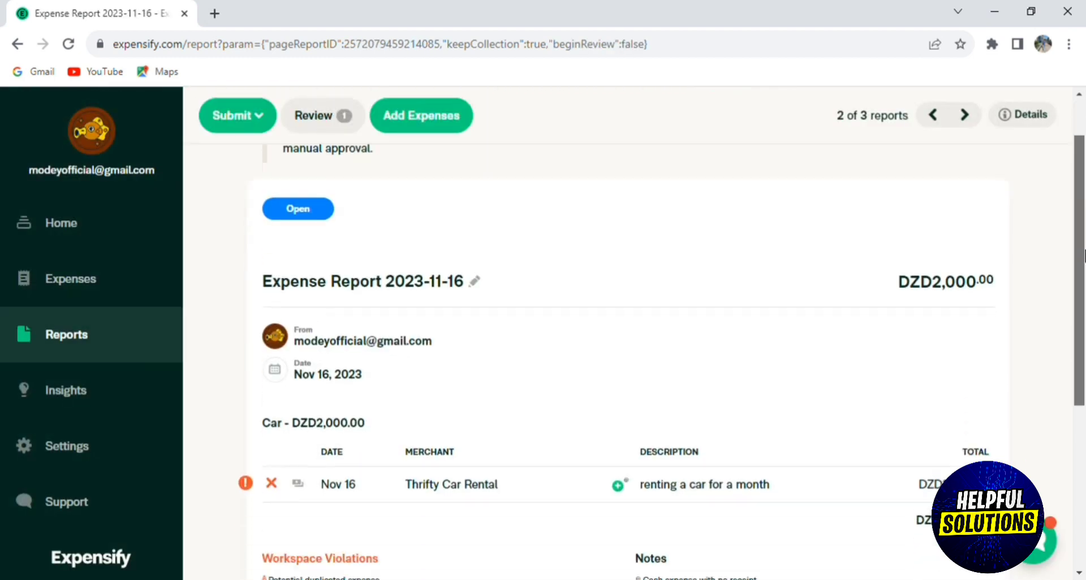
scroll(1083, 255, "down", 5)
scroll(1083, 256, "up", 10)
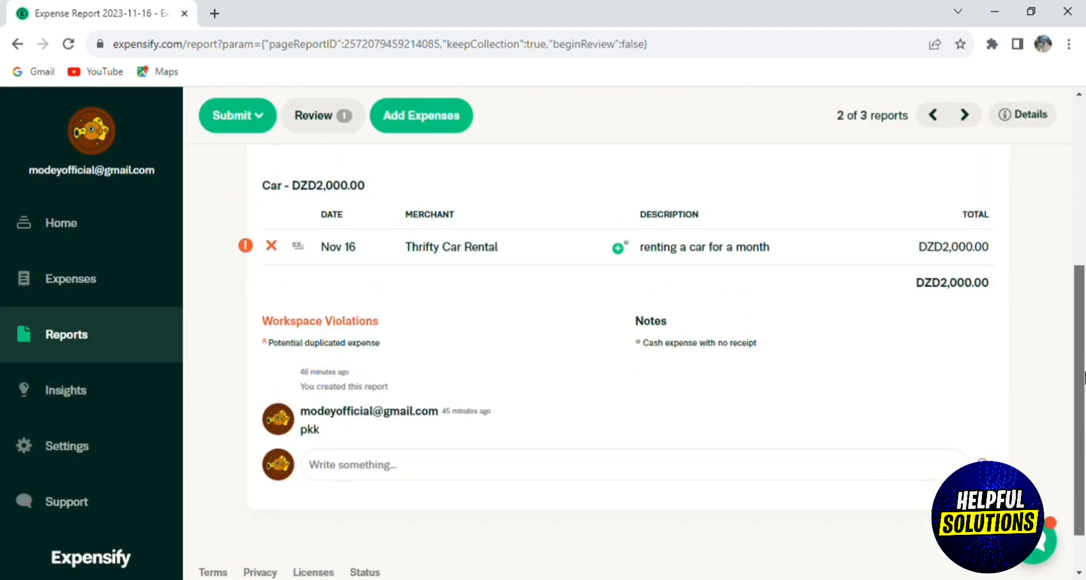
left_click(922, 126)
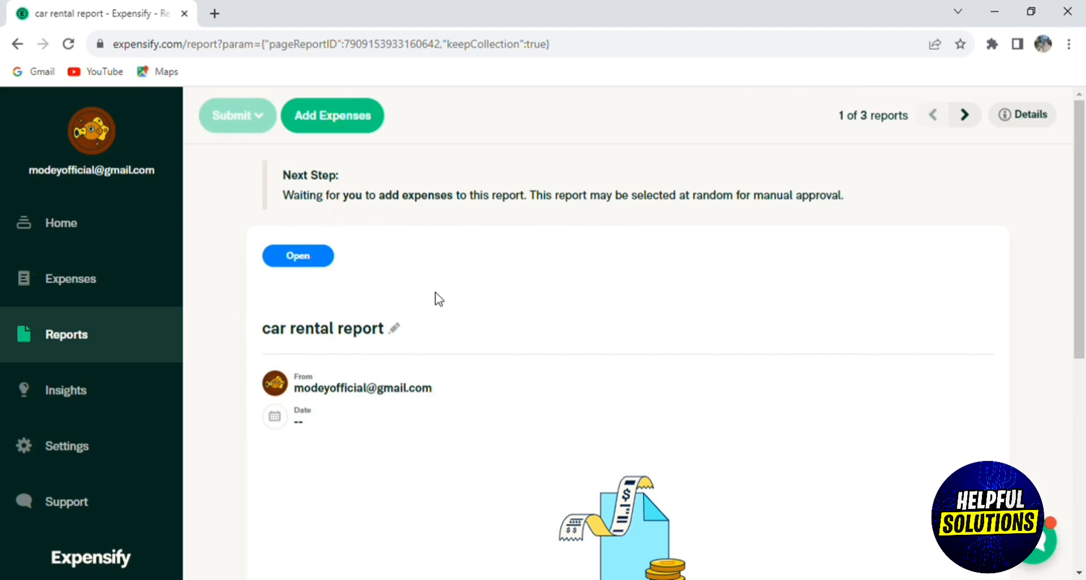
Review the car rental report from its title down to the posted comment.
scroll(1066, 371, "down", 5)
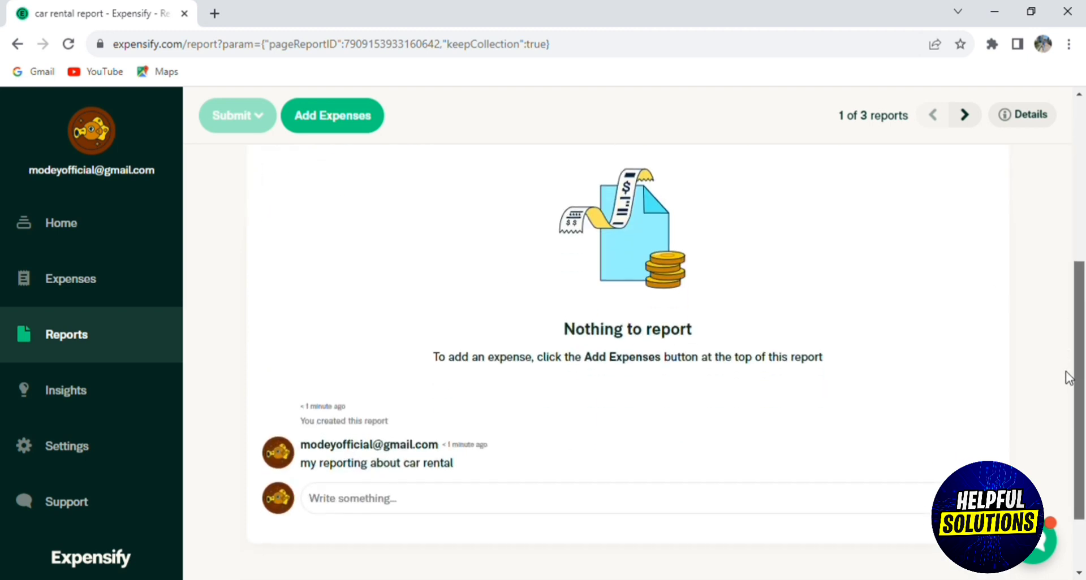
scroll(1062, 295, "up", 5)
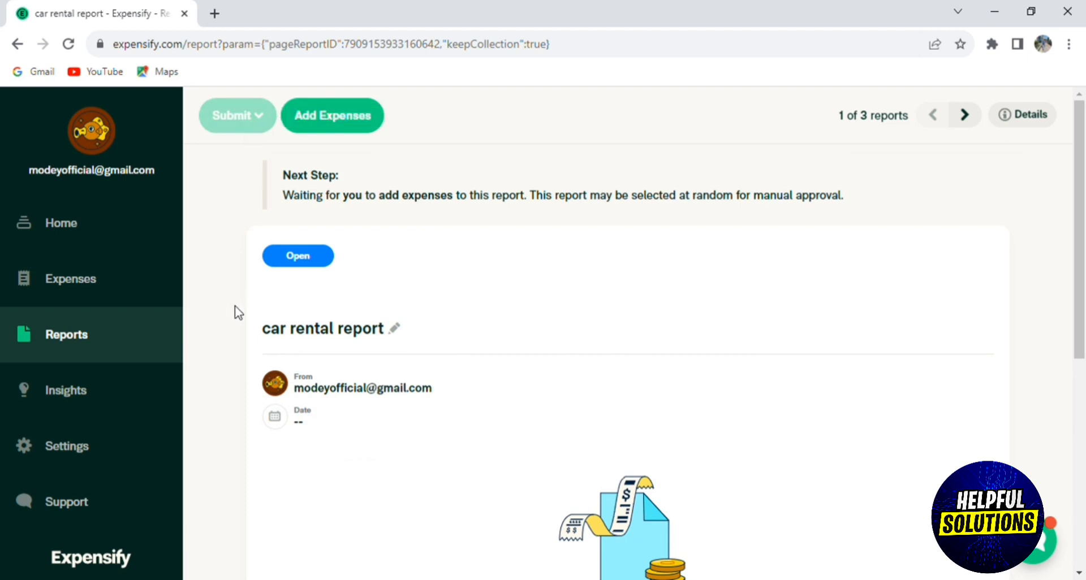
Open Insights and examine the expense filters and the charts and tables for categories, tags and cards.
left_click(90, 394)
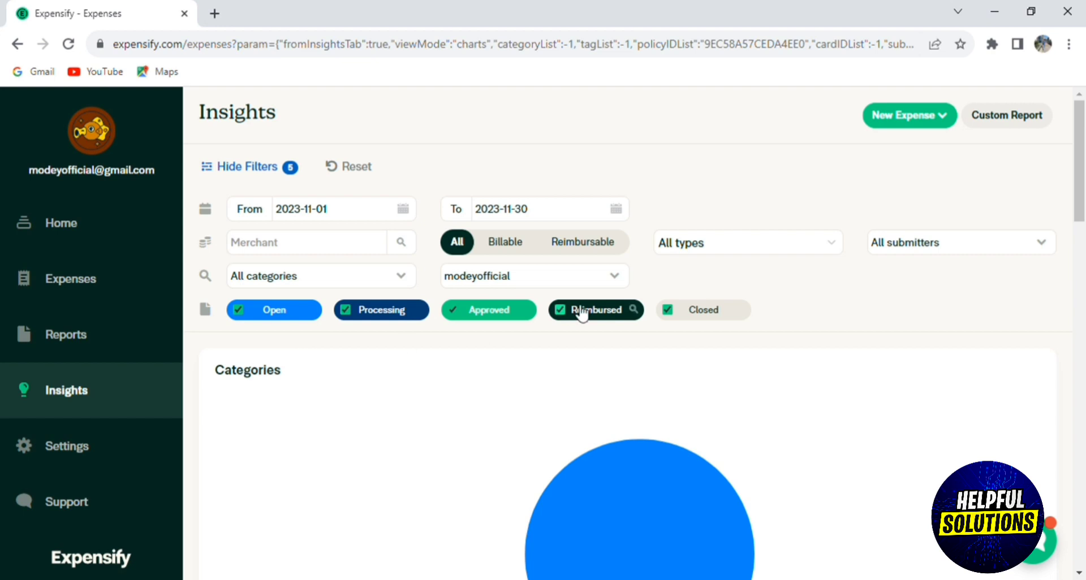
left_click_drag(1082, 155, 1080, 189)
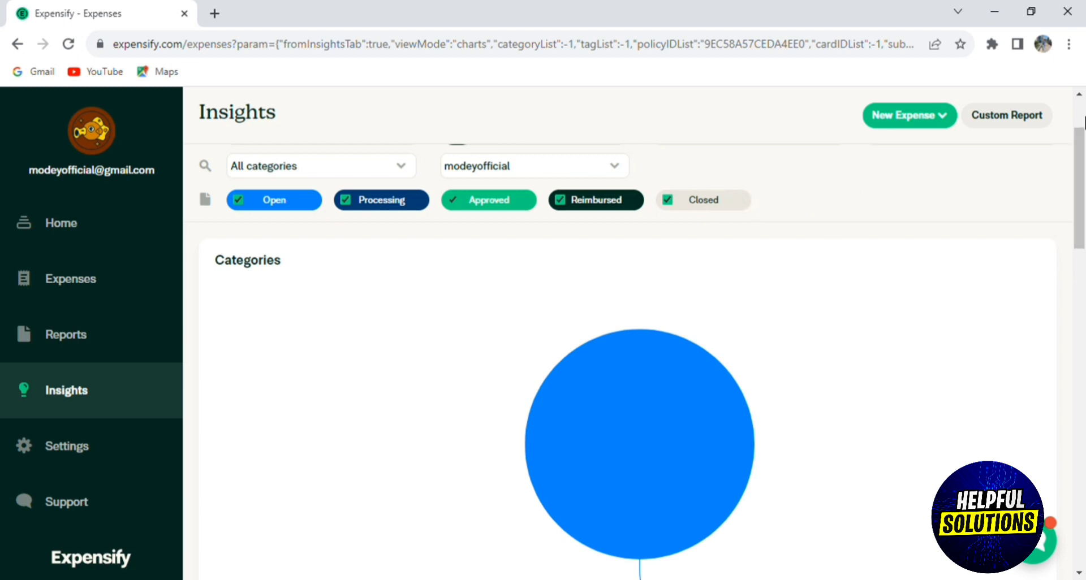
left_click_drag(1084, 143, 1045, 258)
scroll(1046, 270, "down", 5)
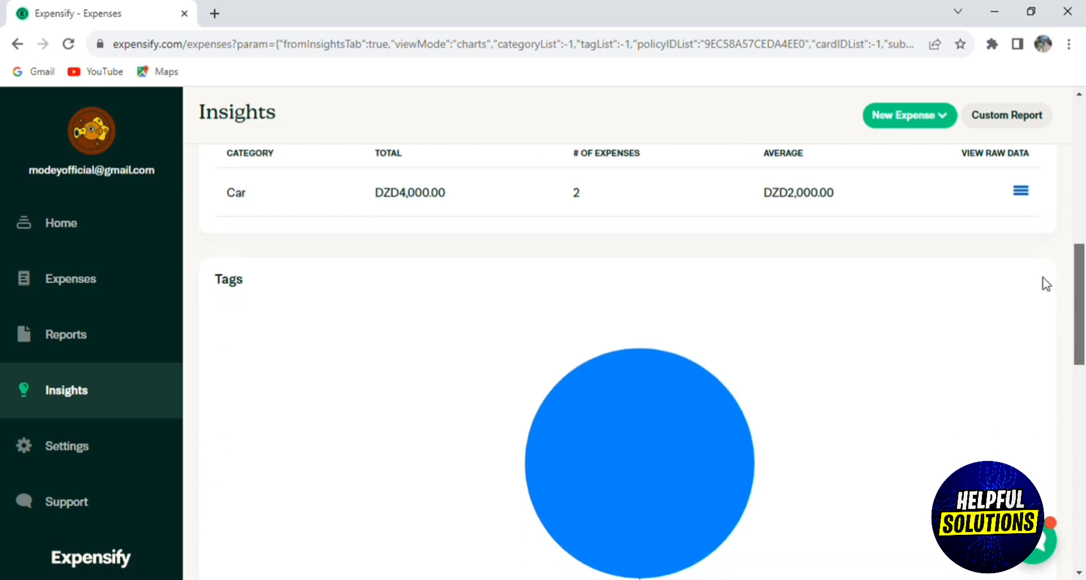
scroll(1043, 331, "up", 1)
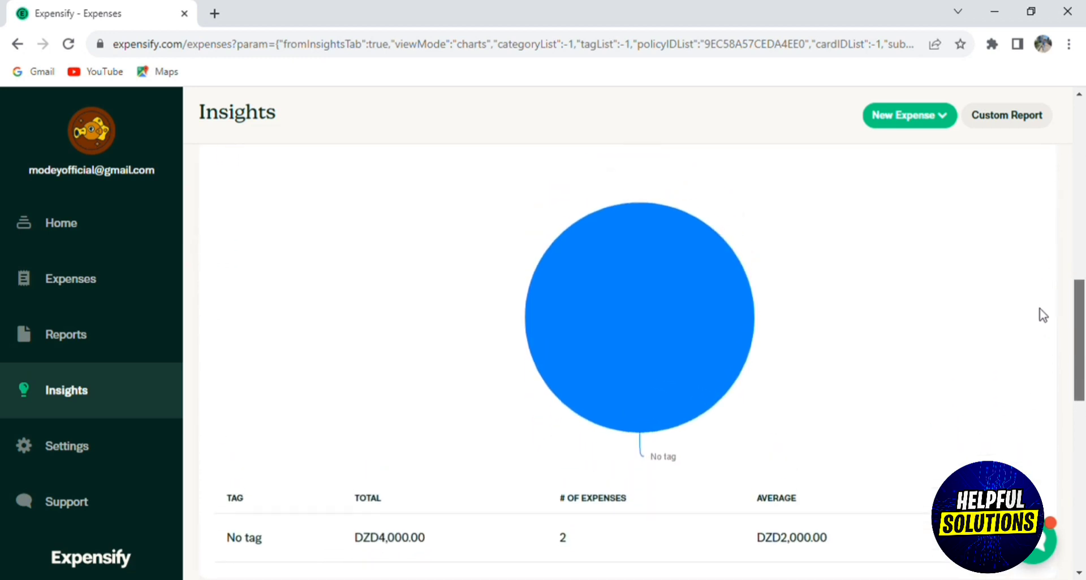
scroll(1038, 328, "down", 1)
scroll(1037, 328, "down", 8)
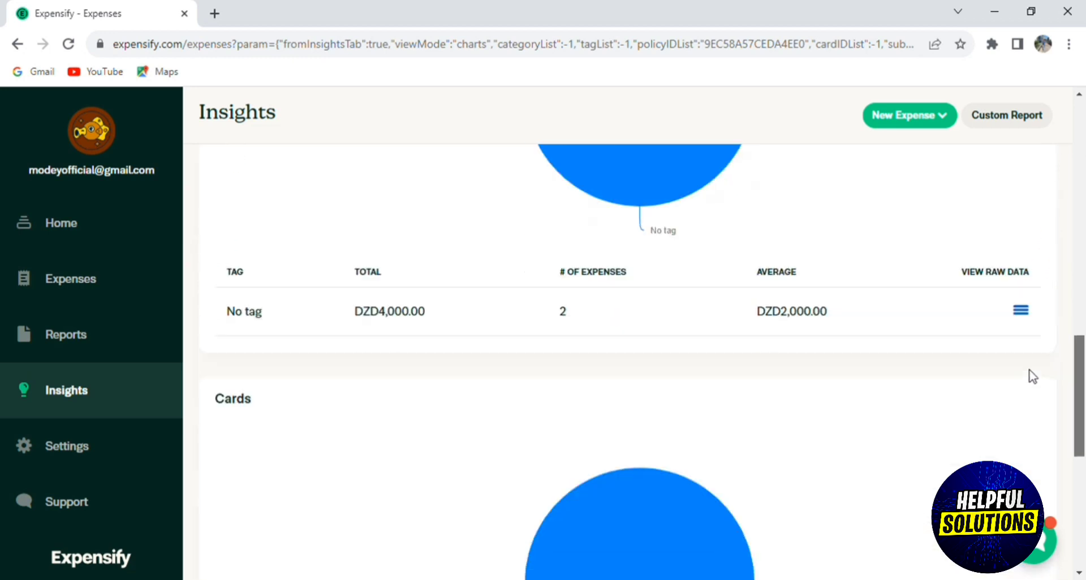
scroll(1024, 447, "down", 2)
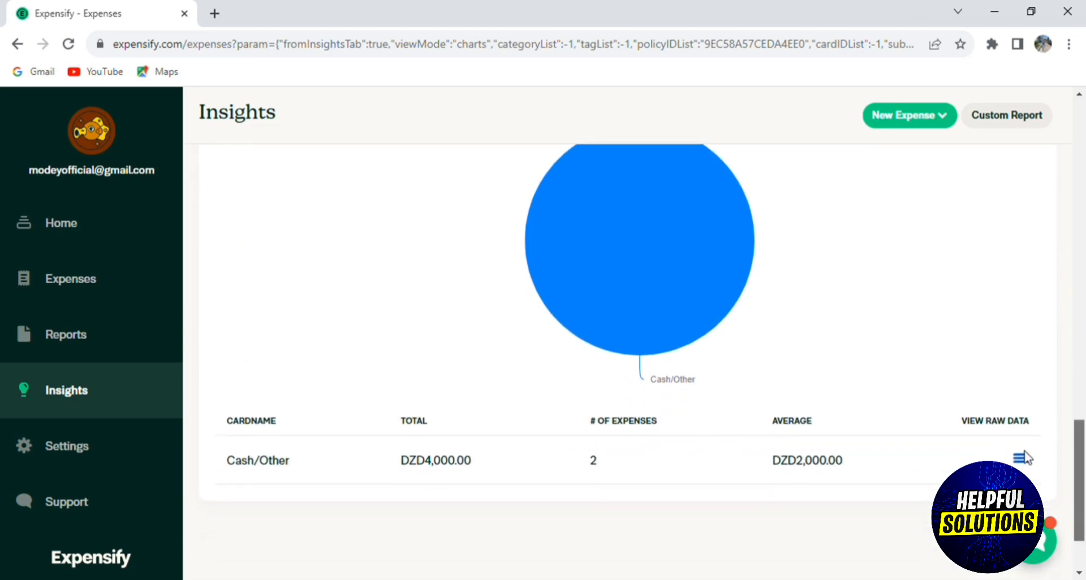
scroll(1018, 396, "up", 15)
scroll(984, 226, "up", 6)
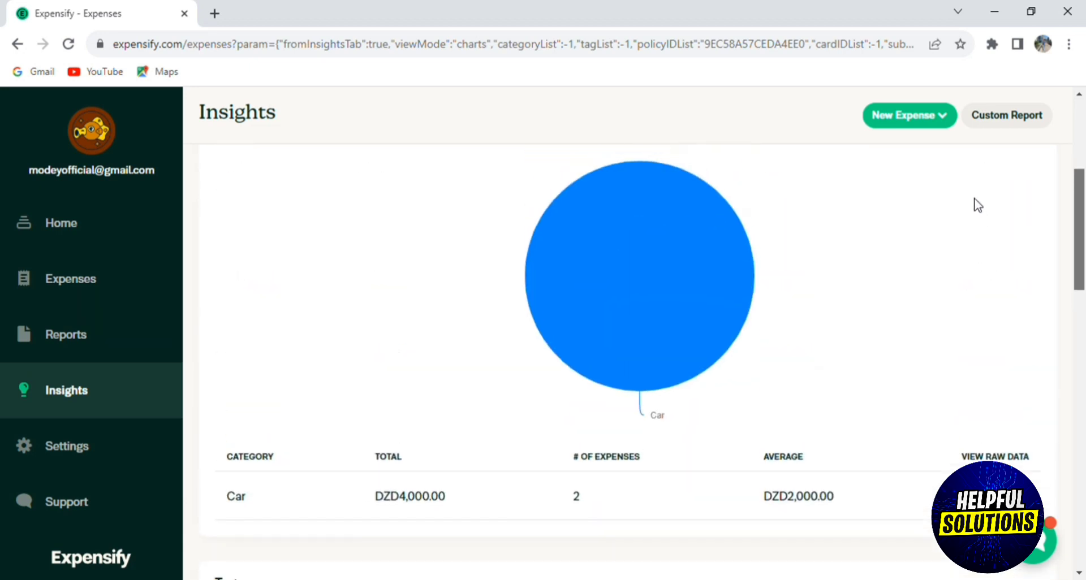
scroll(969, 170, "up", 1)
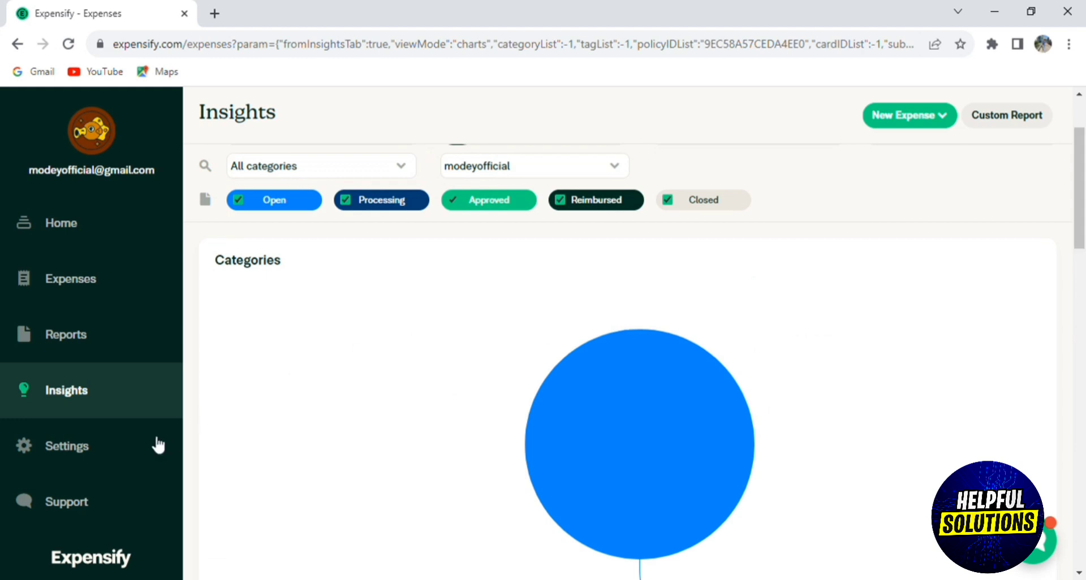
In the group workspace settings, start a new workspace, fill in its name, review the Free, Collect and Control plans, and cancel its creation.
left_click(133, 446)
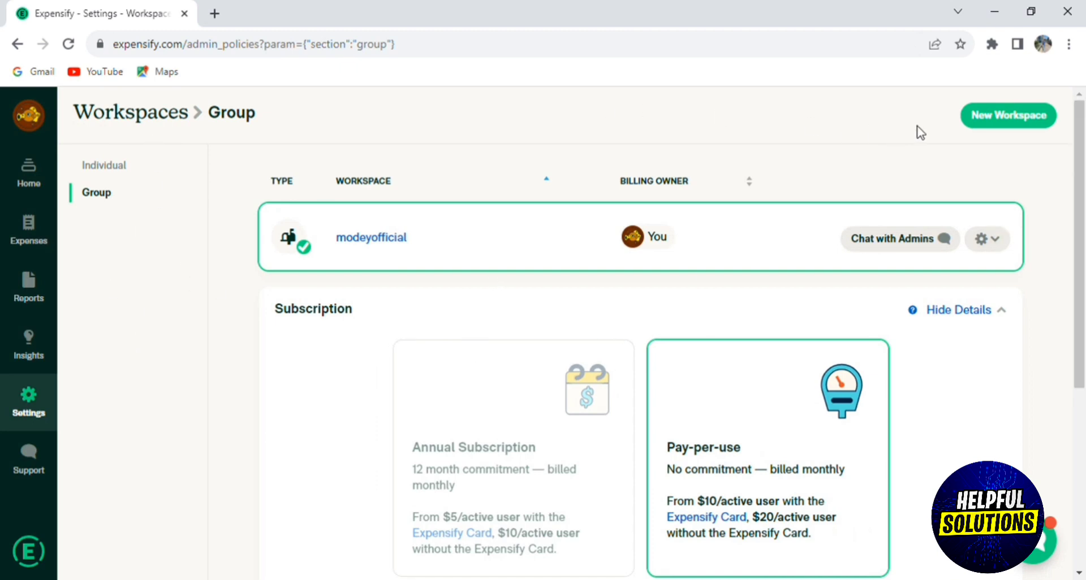
left_click(972, 130)
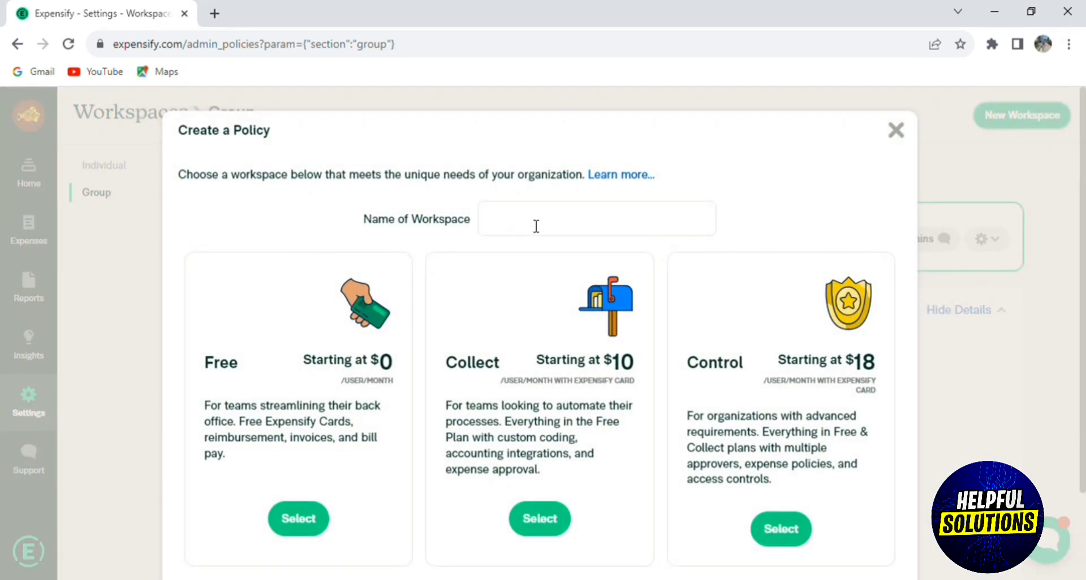
left_click(536, 226)
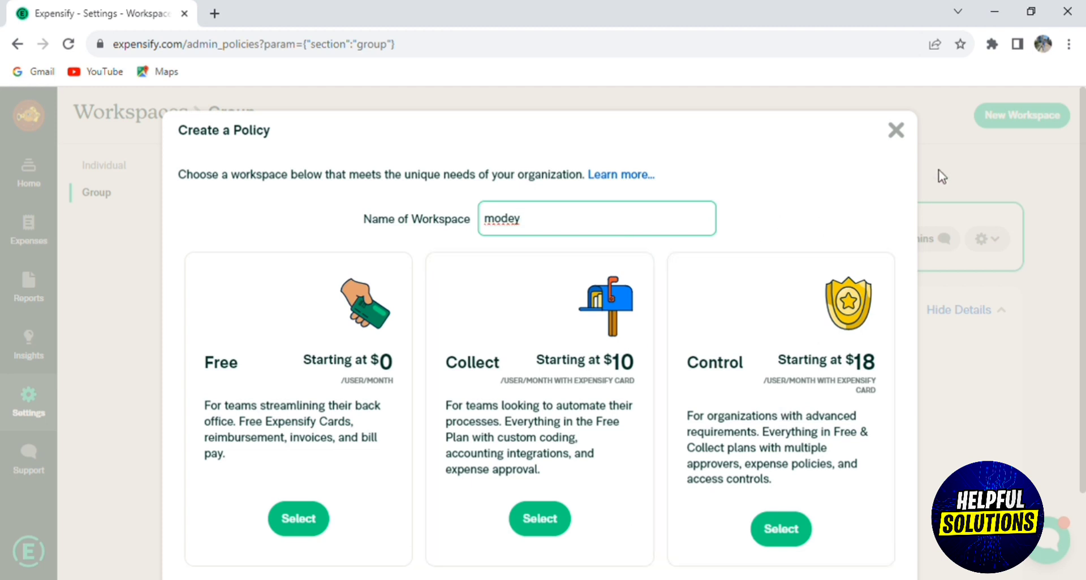
left_click(899, 135)
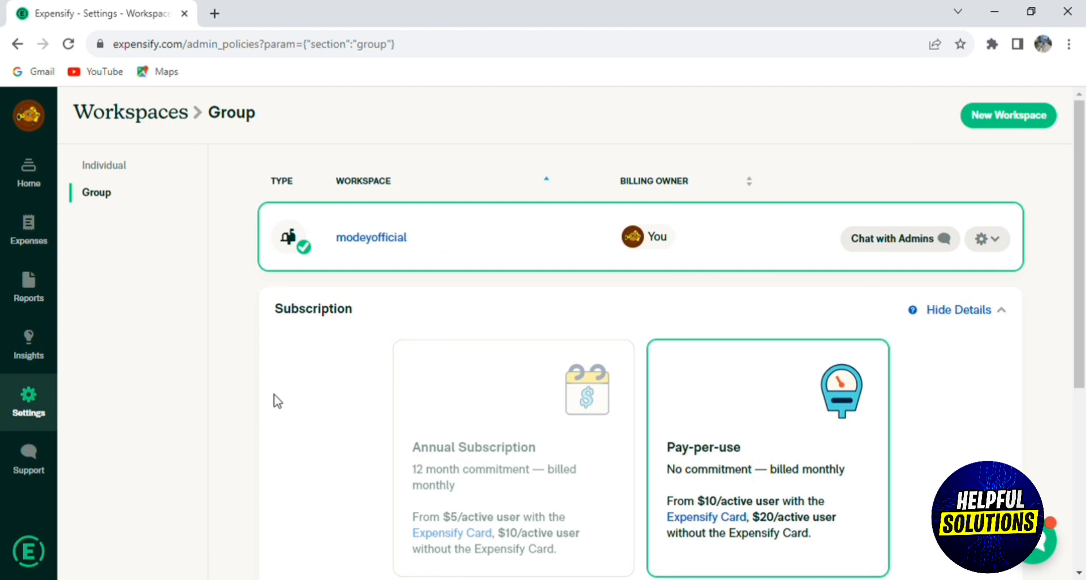
Return to the Home page.
left_click(31, 172)
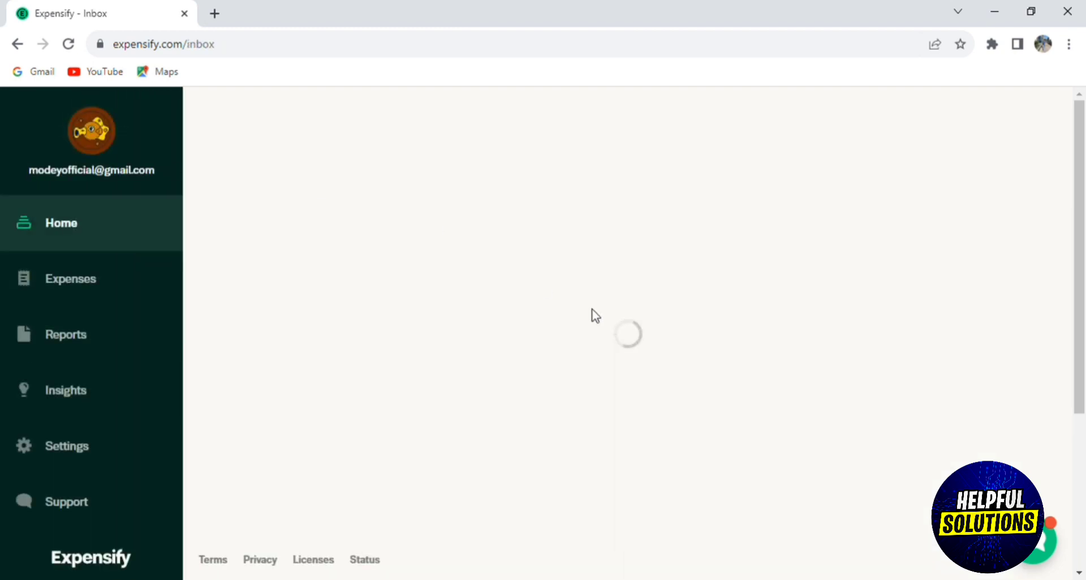